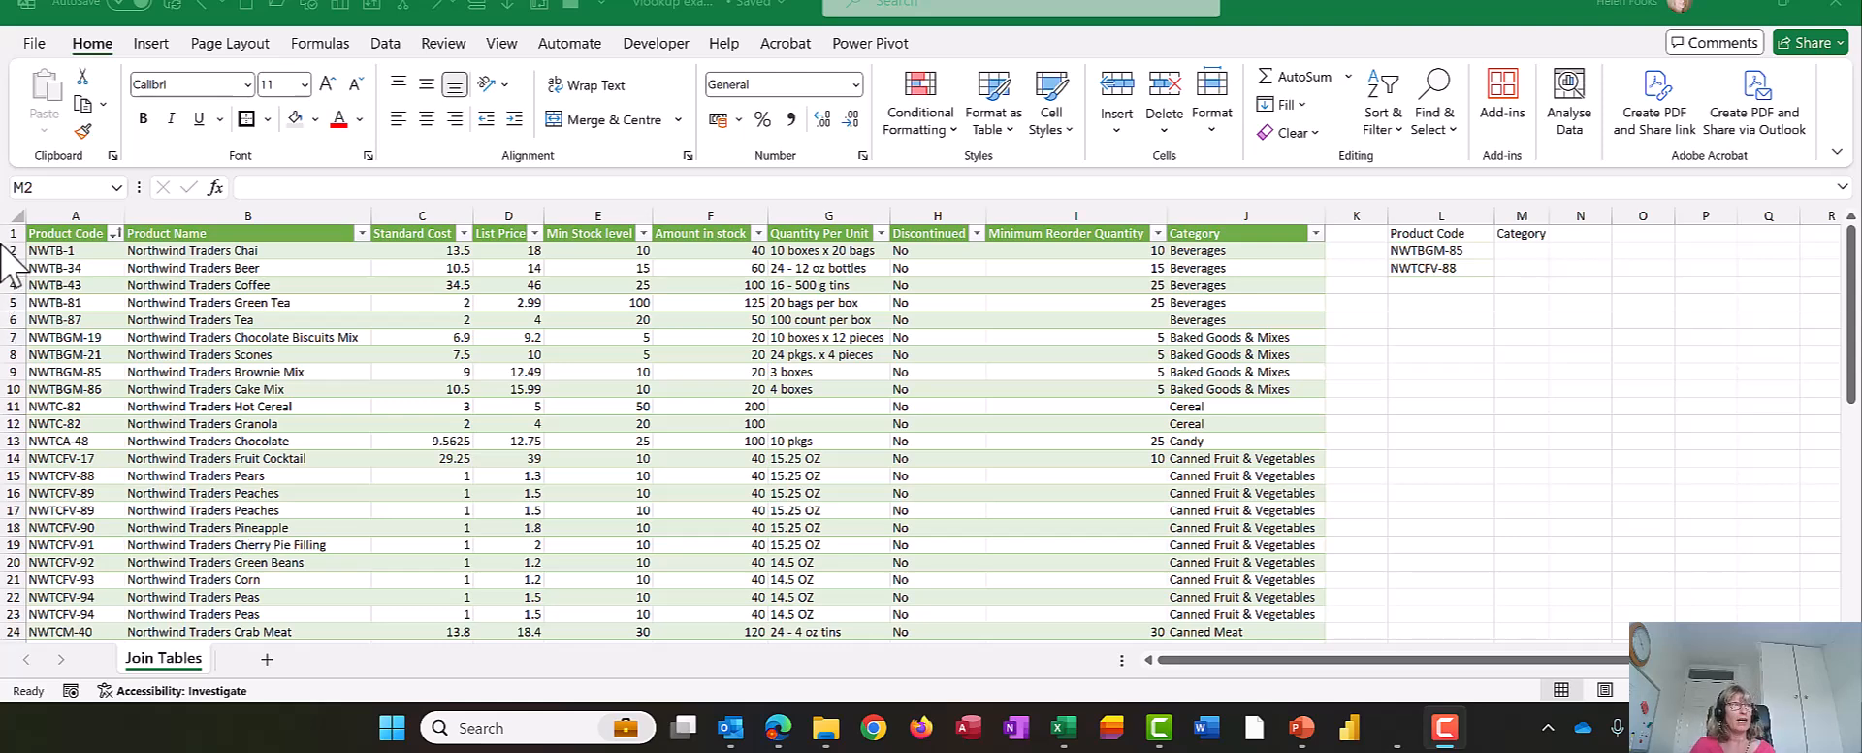
- Insert two blank rows above the product table's header row
left_click_drag(12, 233, 10, 249)
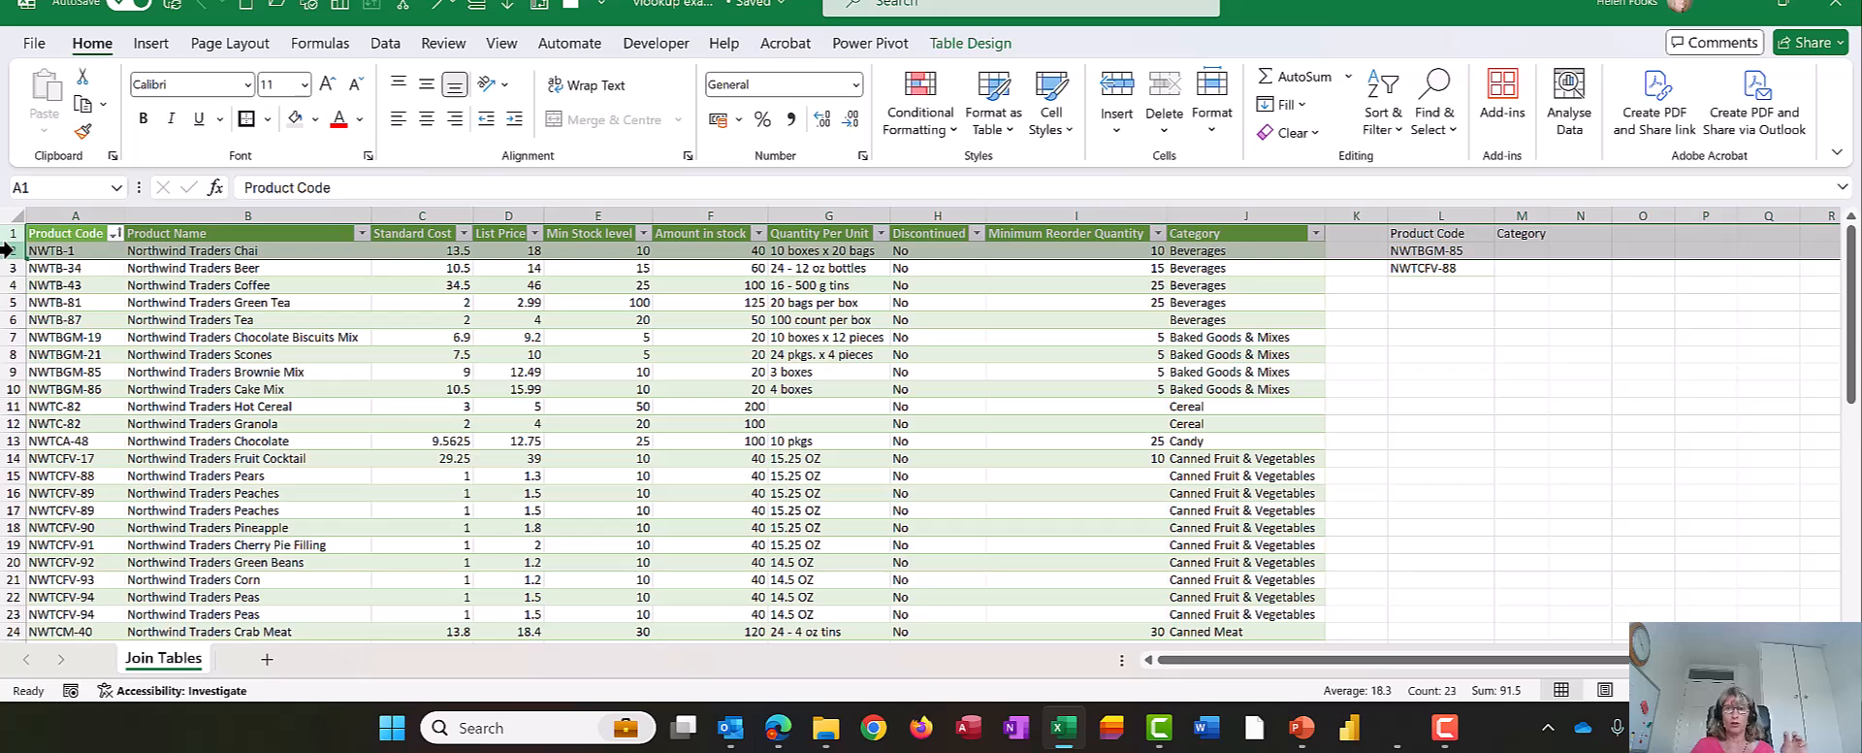
right_click(7, 250)
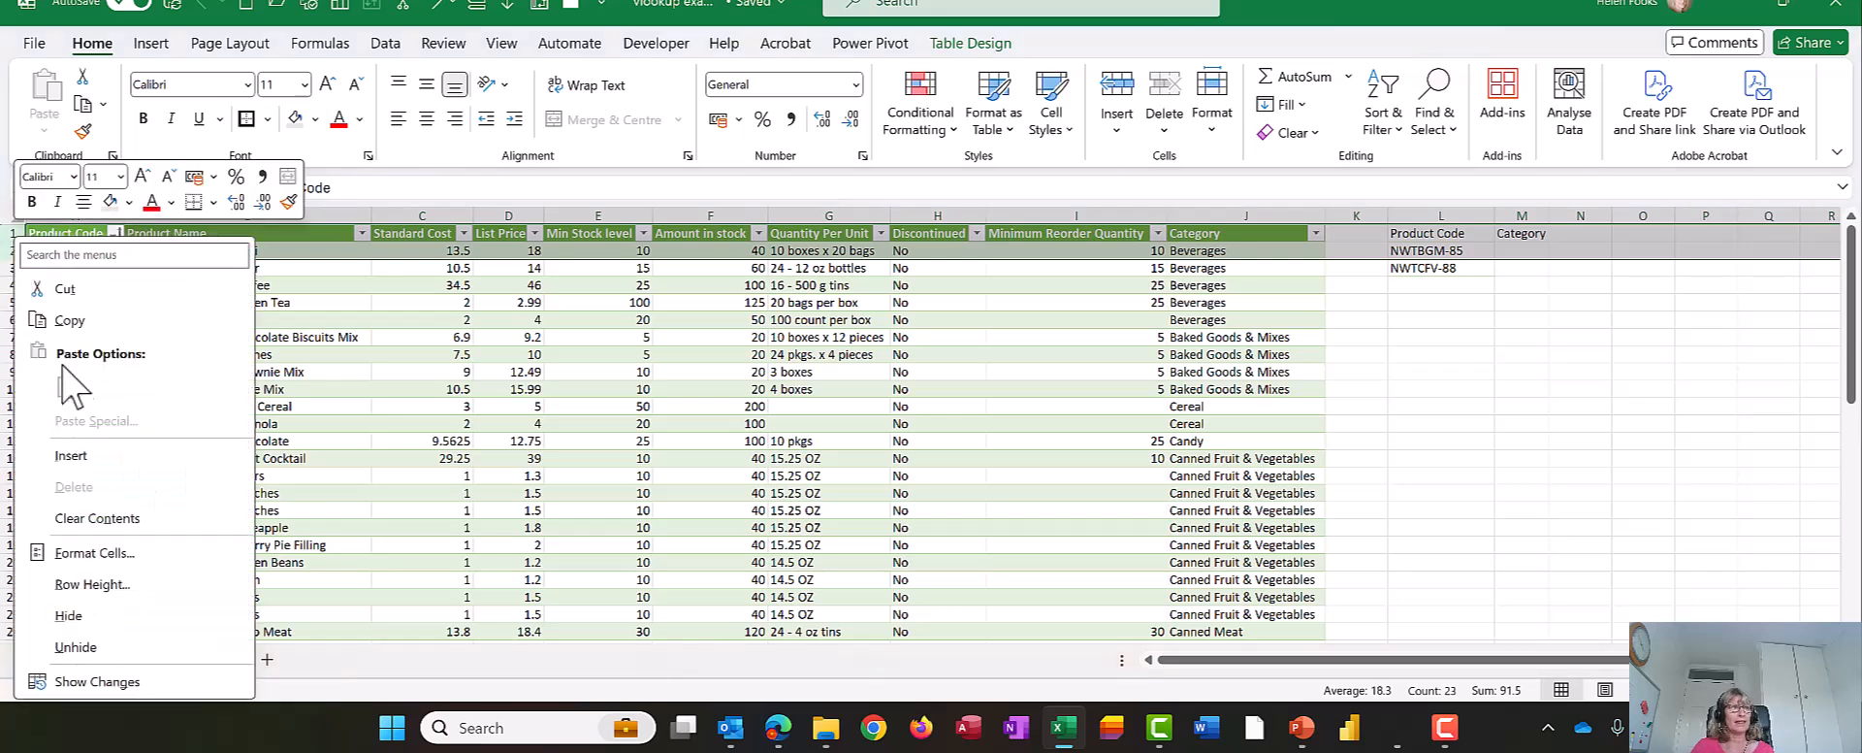
left_click(73, 460)
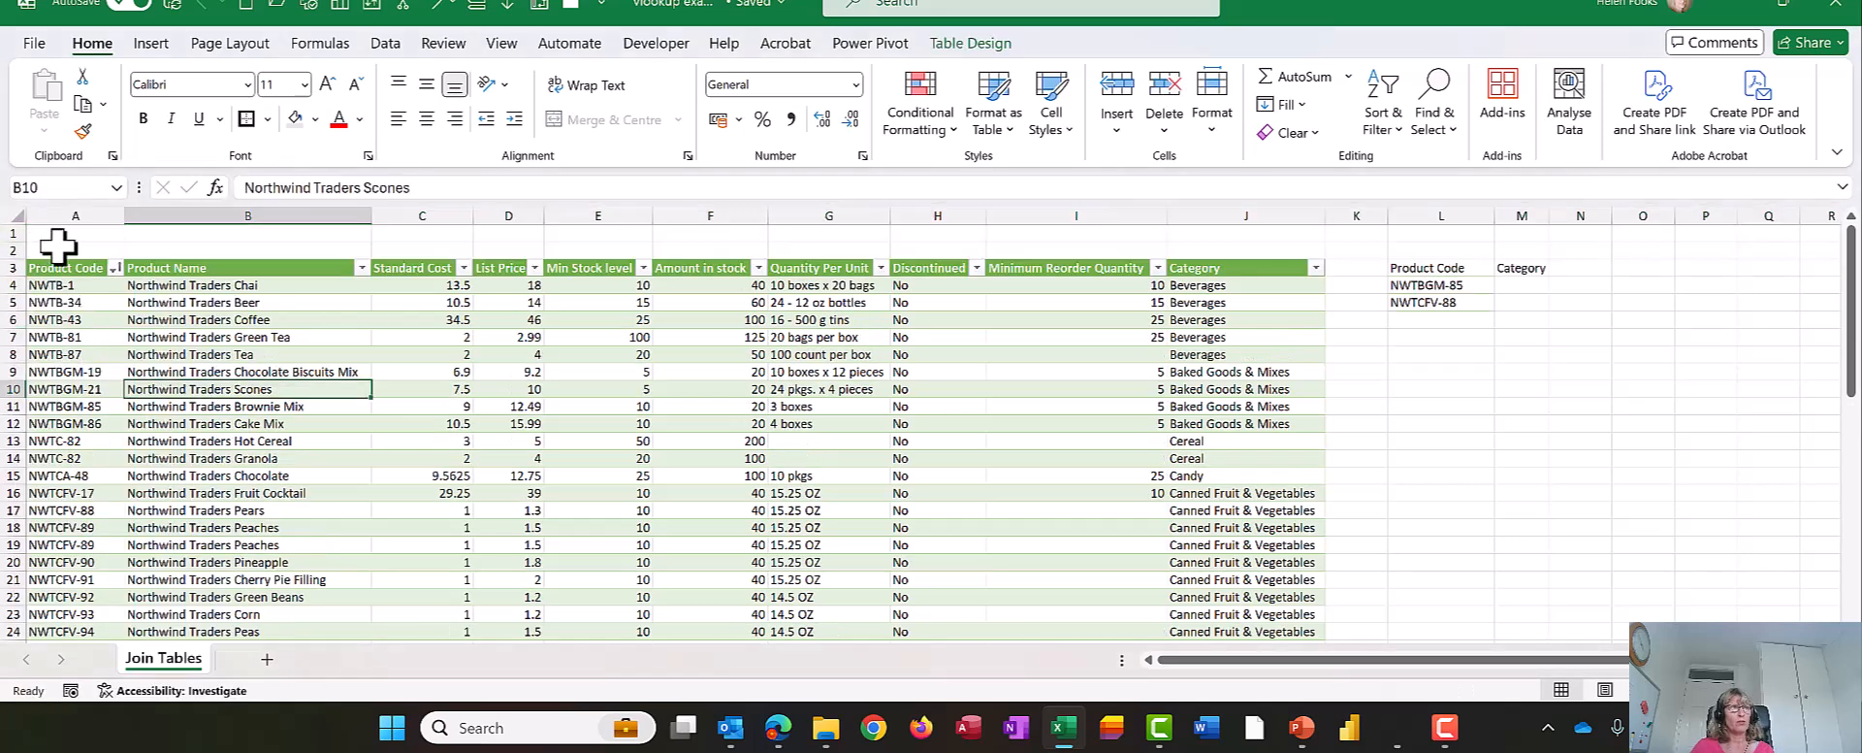
- Number the product table's columns 1 to 10 across A1:J1, entering 1 and 2 and filling the series
left_click(72, 233)
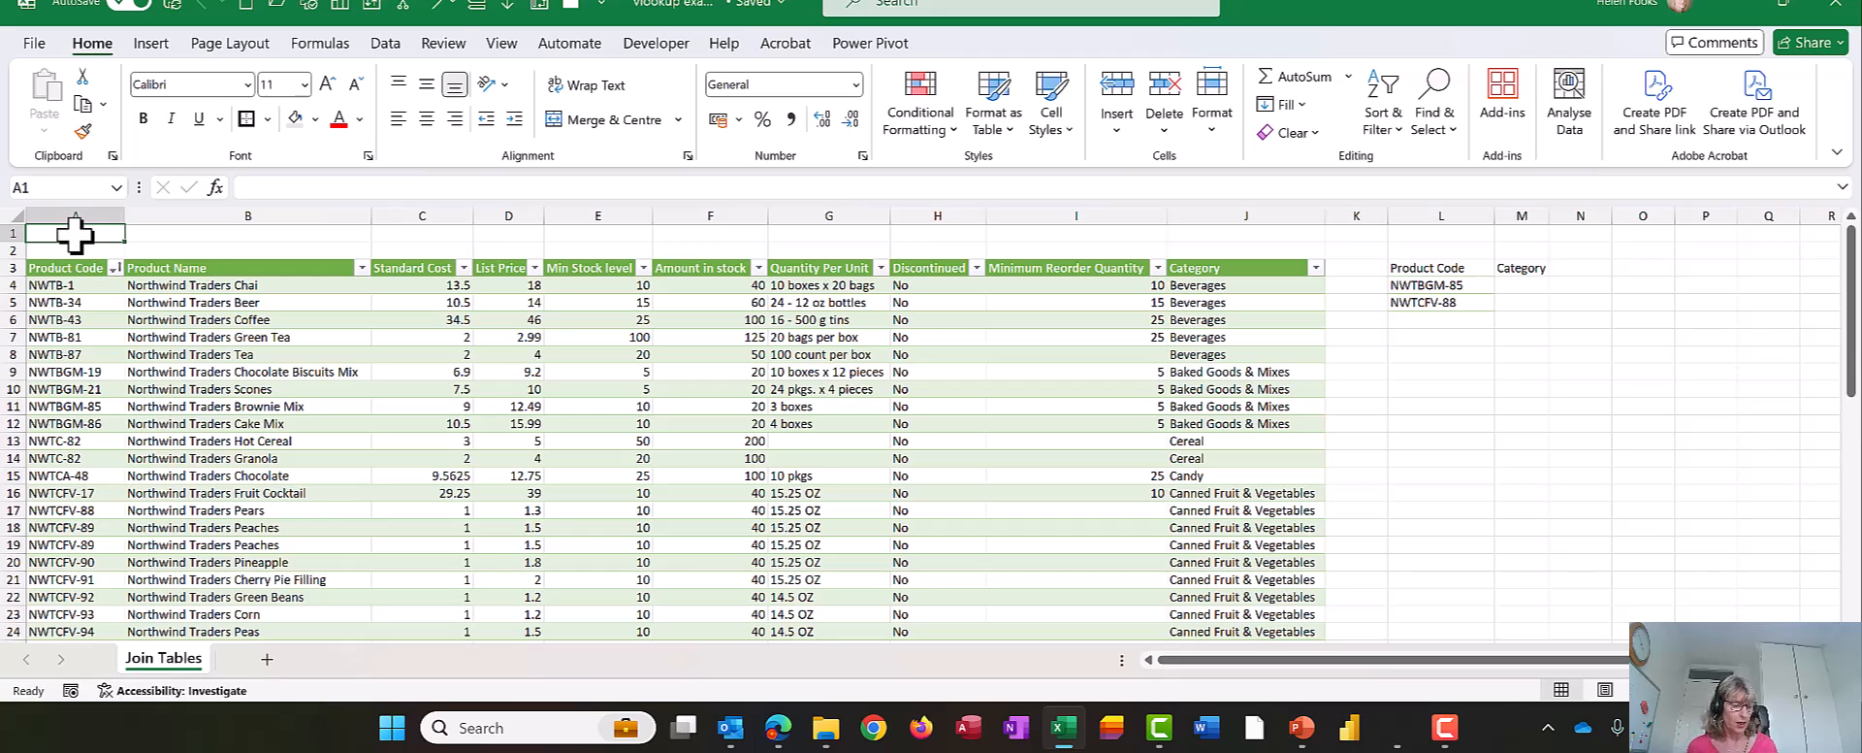
type("1")
key("Tab")
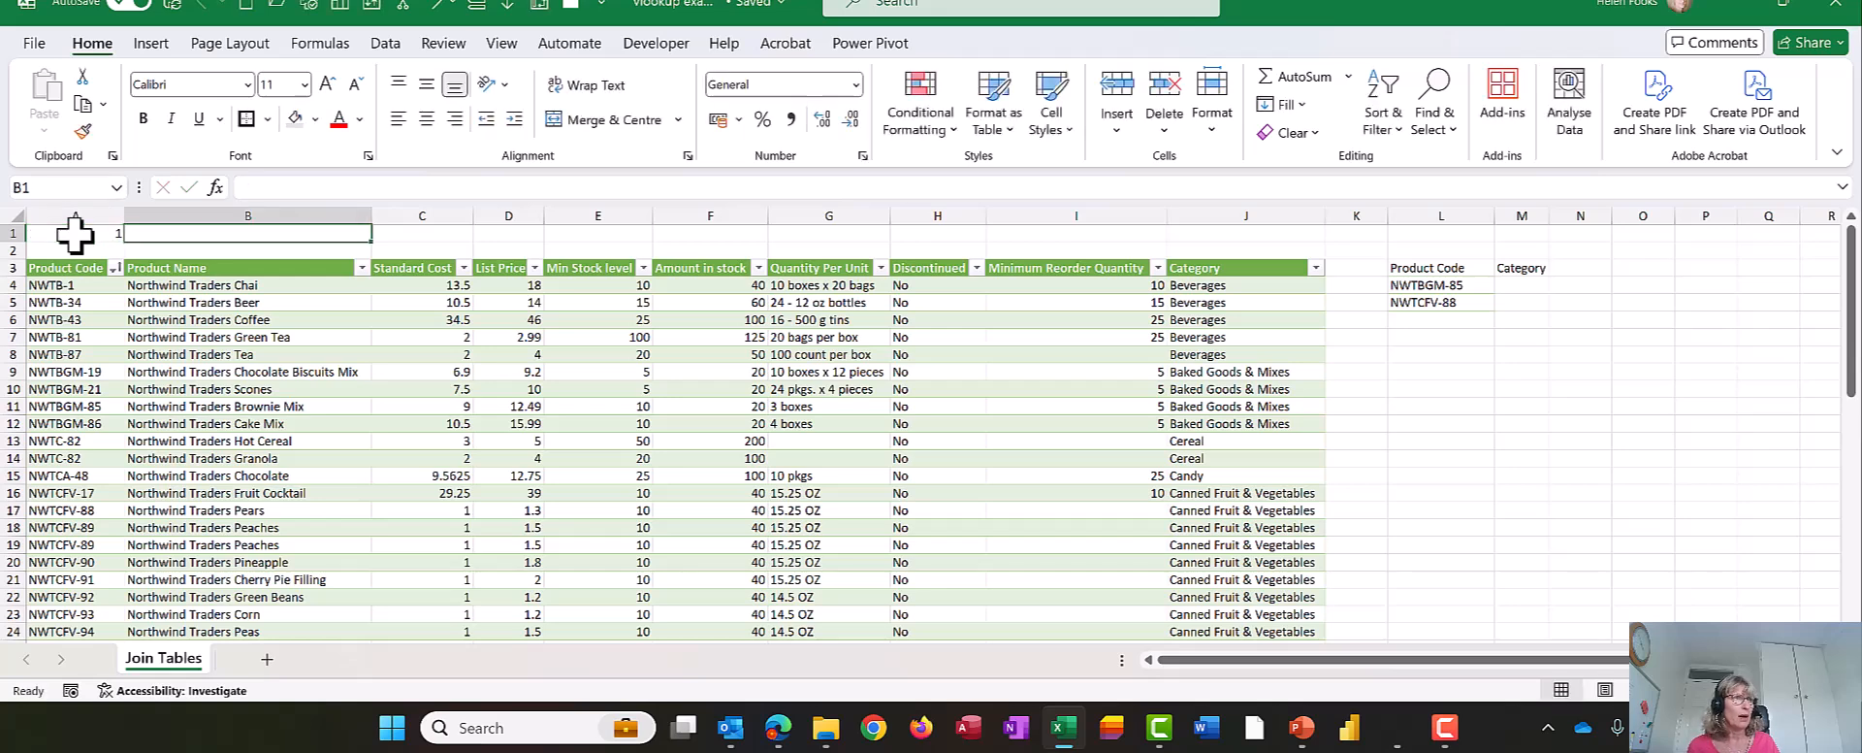
type("2")
key("Return")
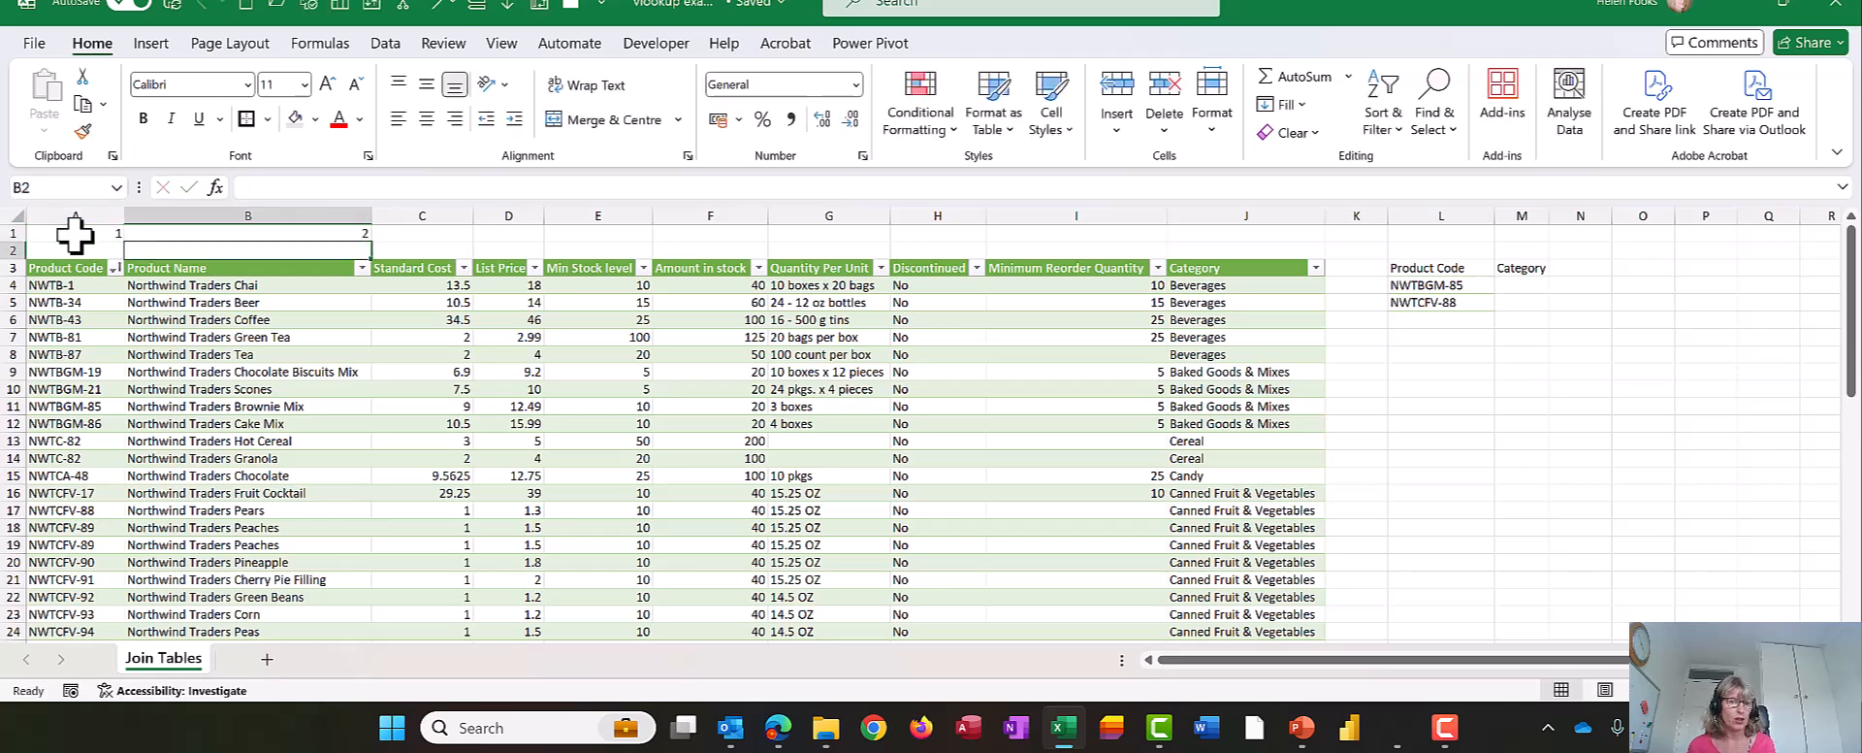
left_click(75, 233)
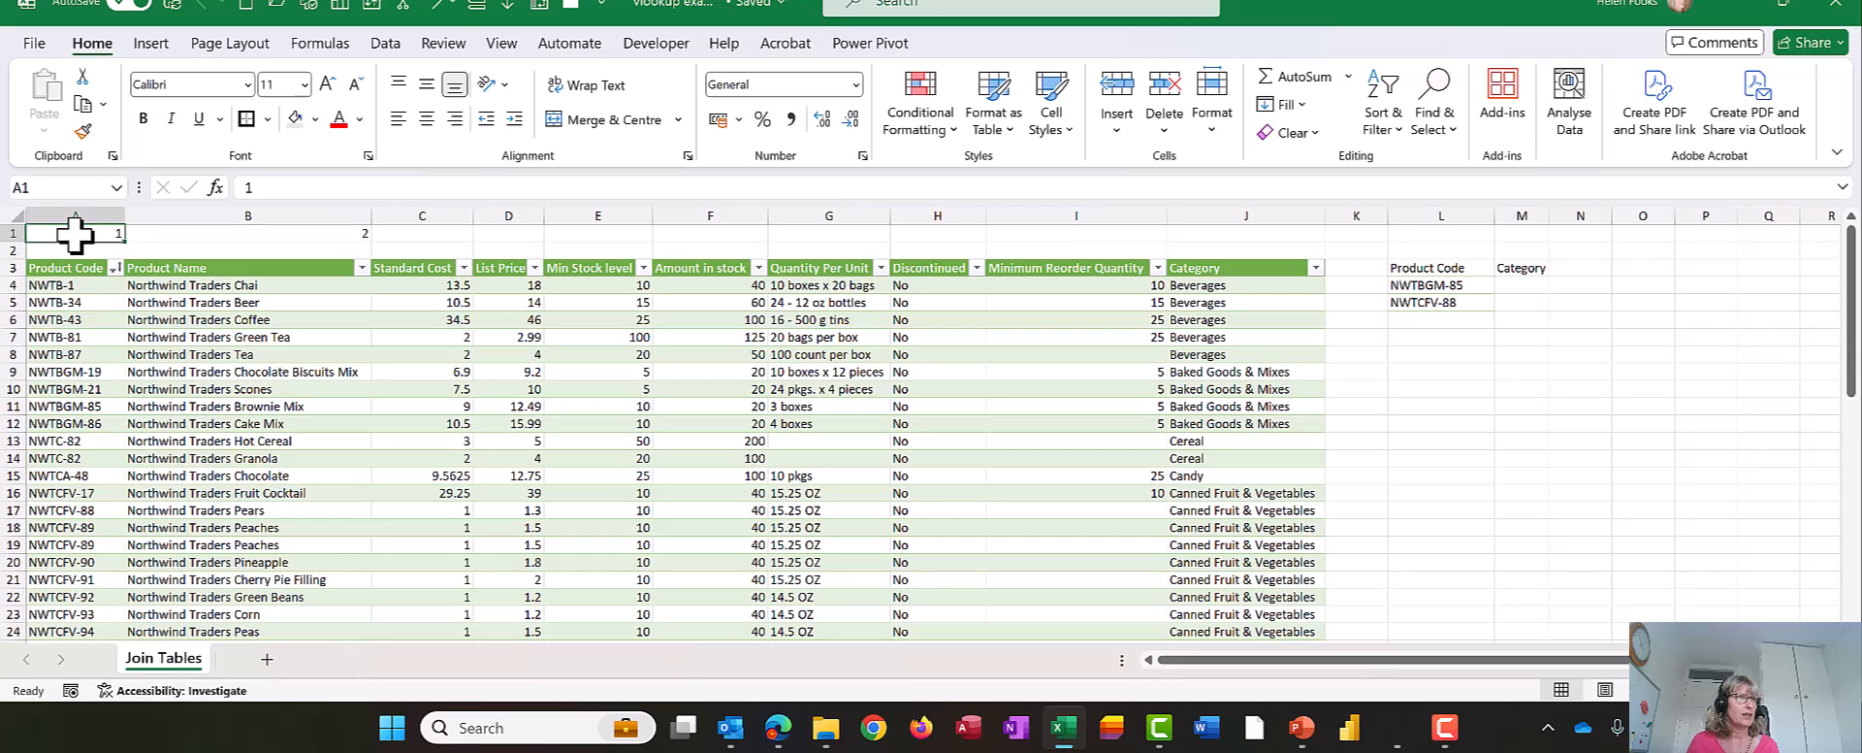
left_click_drag(74, 232, 136, 233)
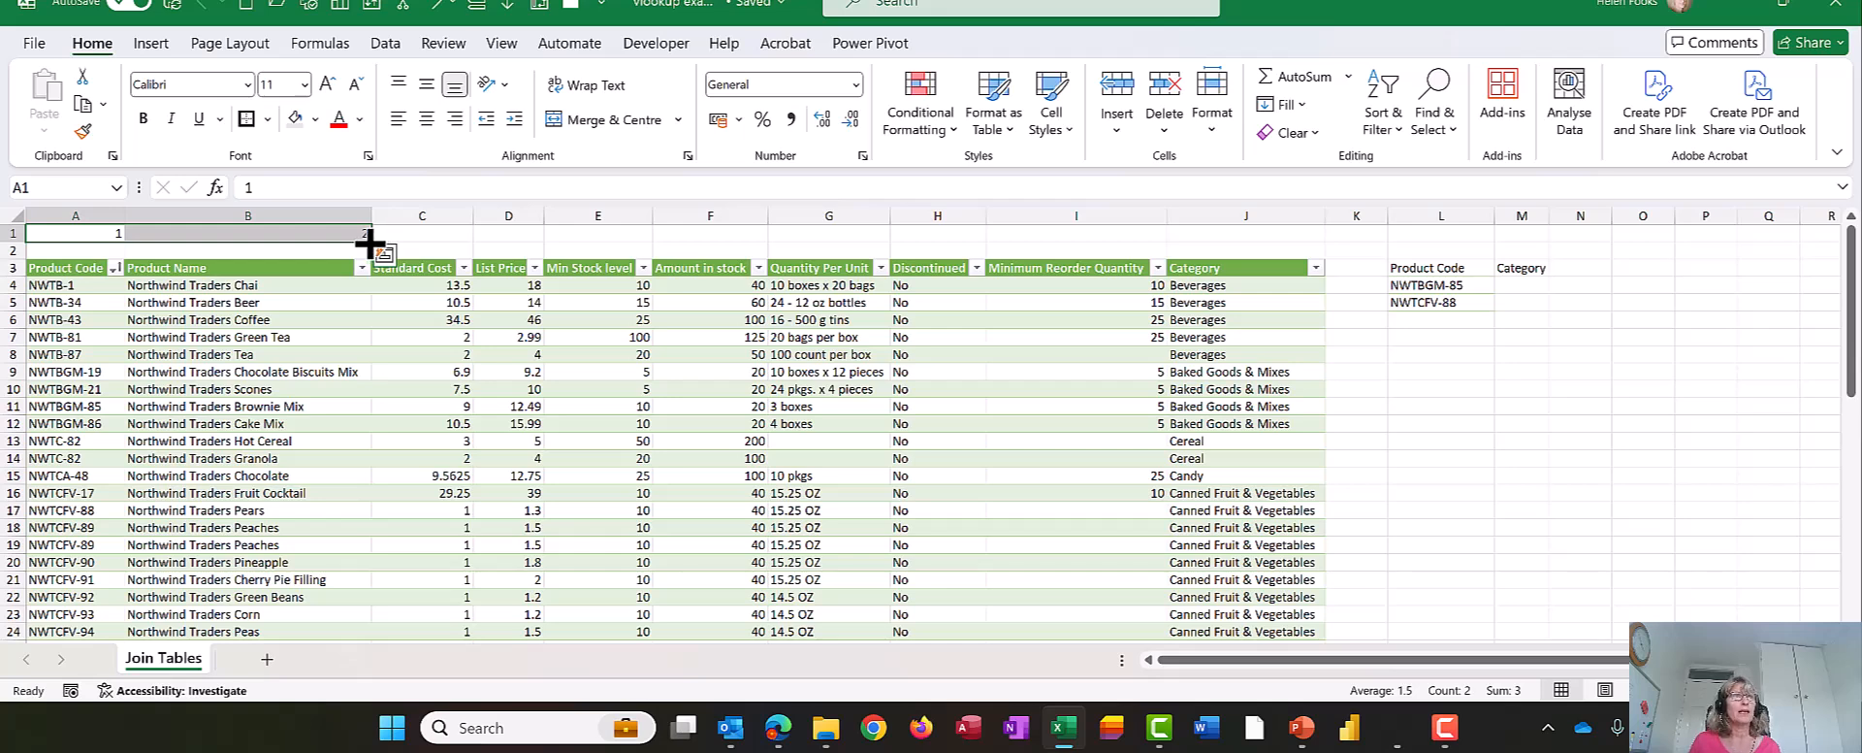
left_click_drag(370, 242, 1312, 250)
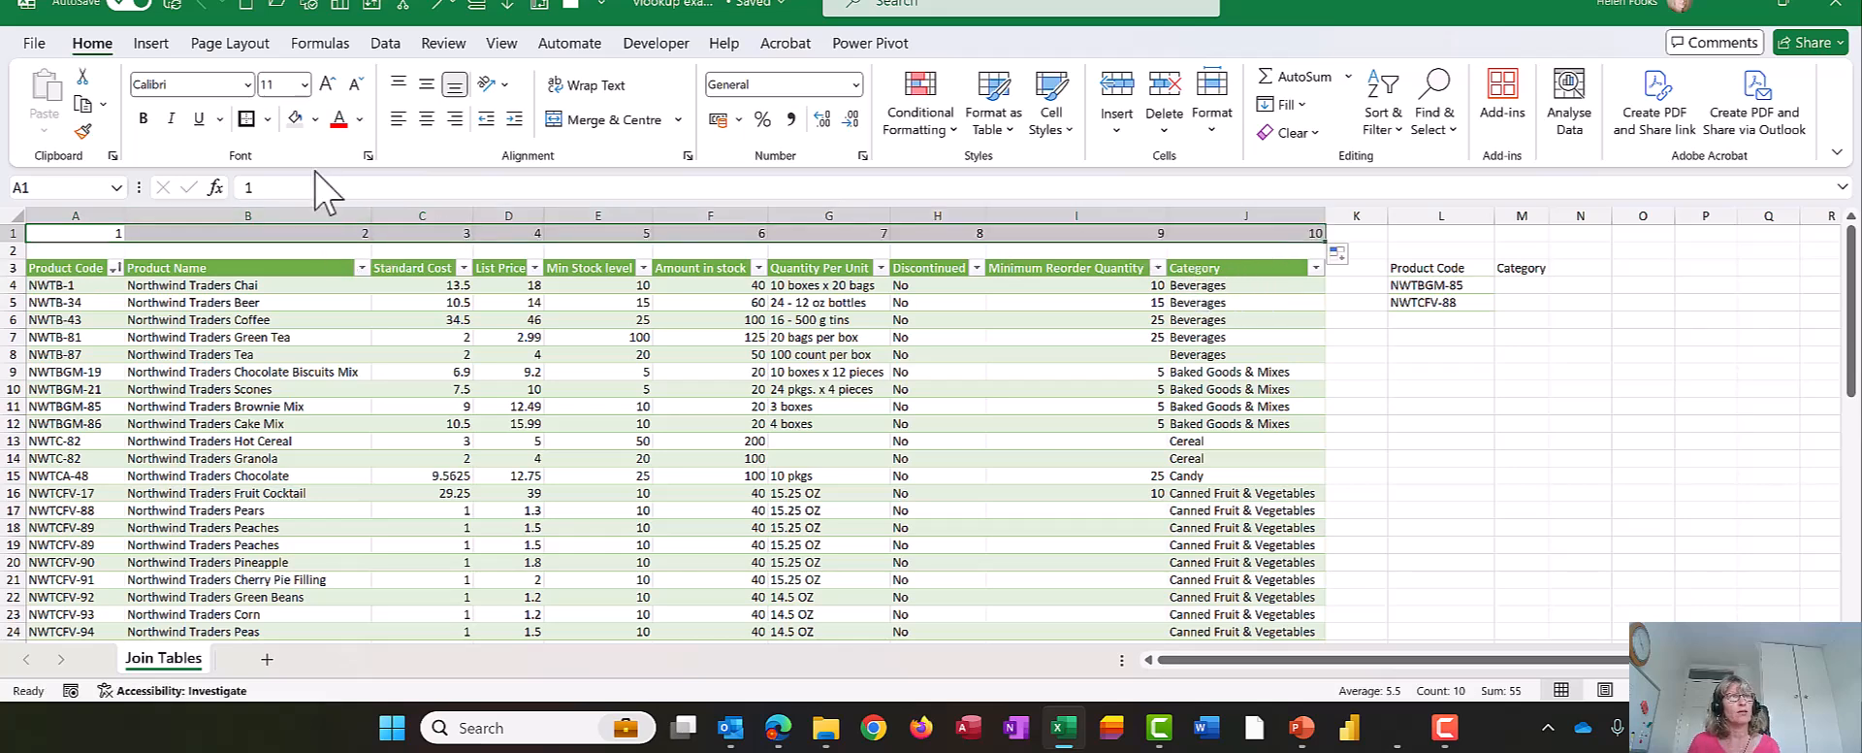
- Centre the column numbers in A1:J1 and apply a border to them
left_click(427, 118)
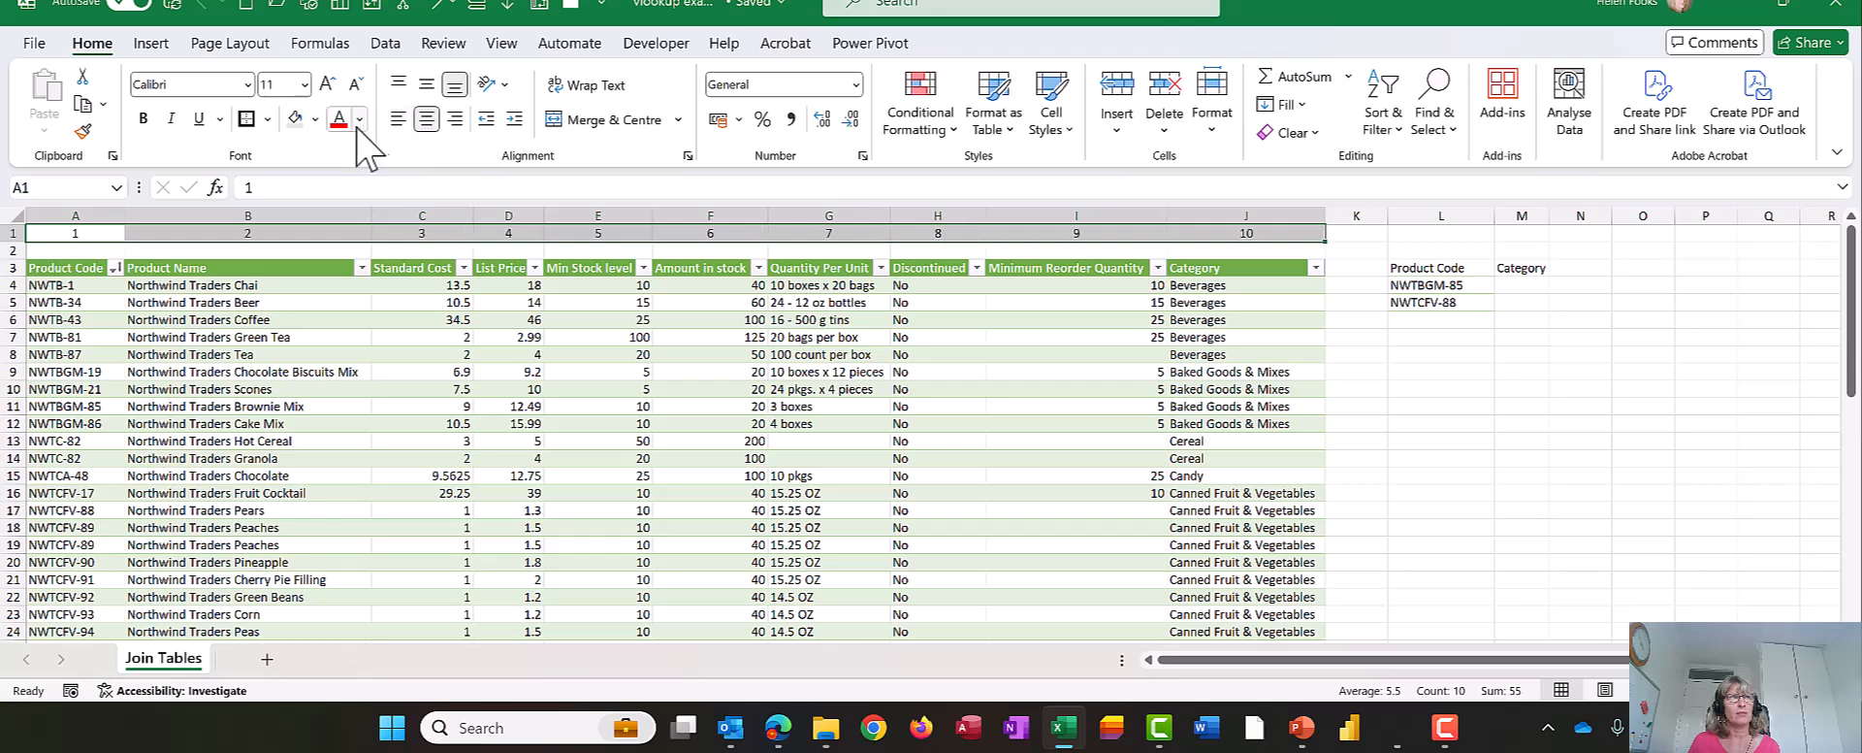
left_click(254, 120)
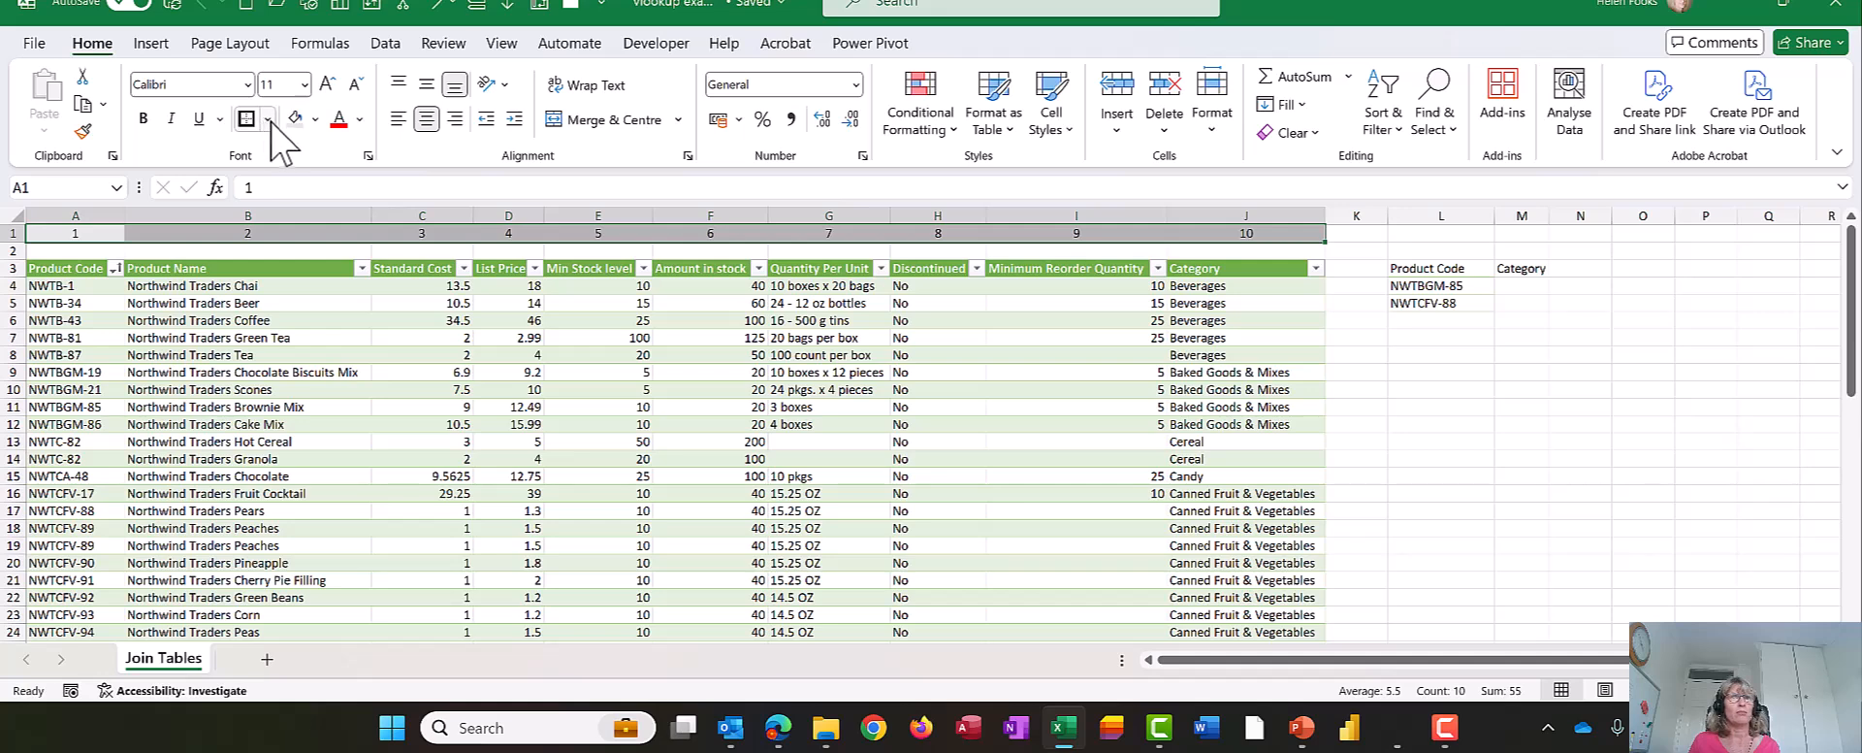
left_click(311, 250)
left_click(1435, 475)
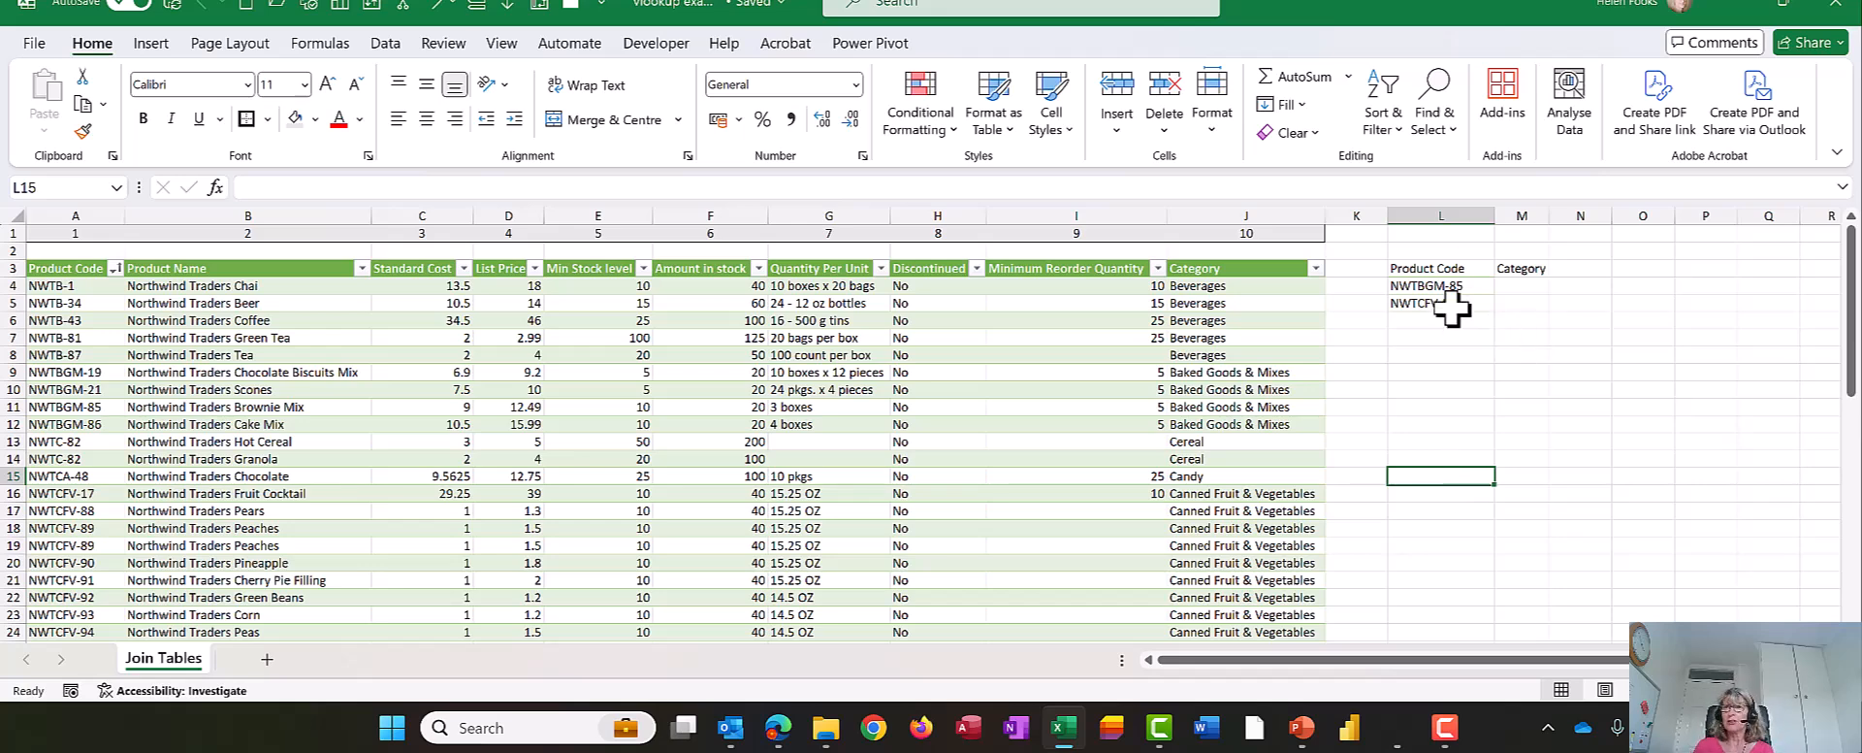
left_click(1515, 287)
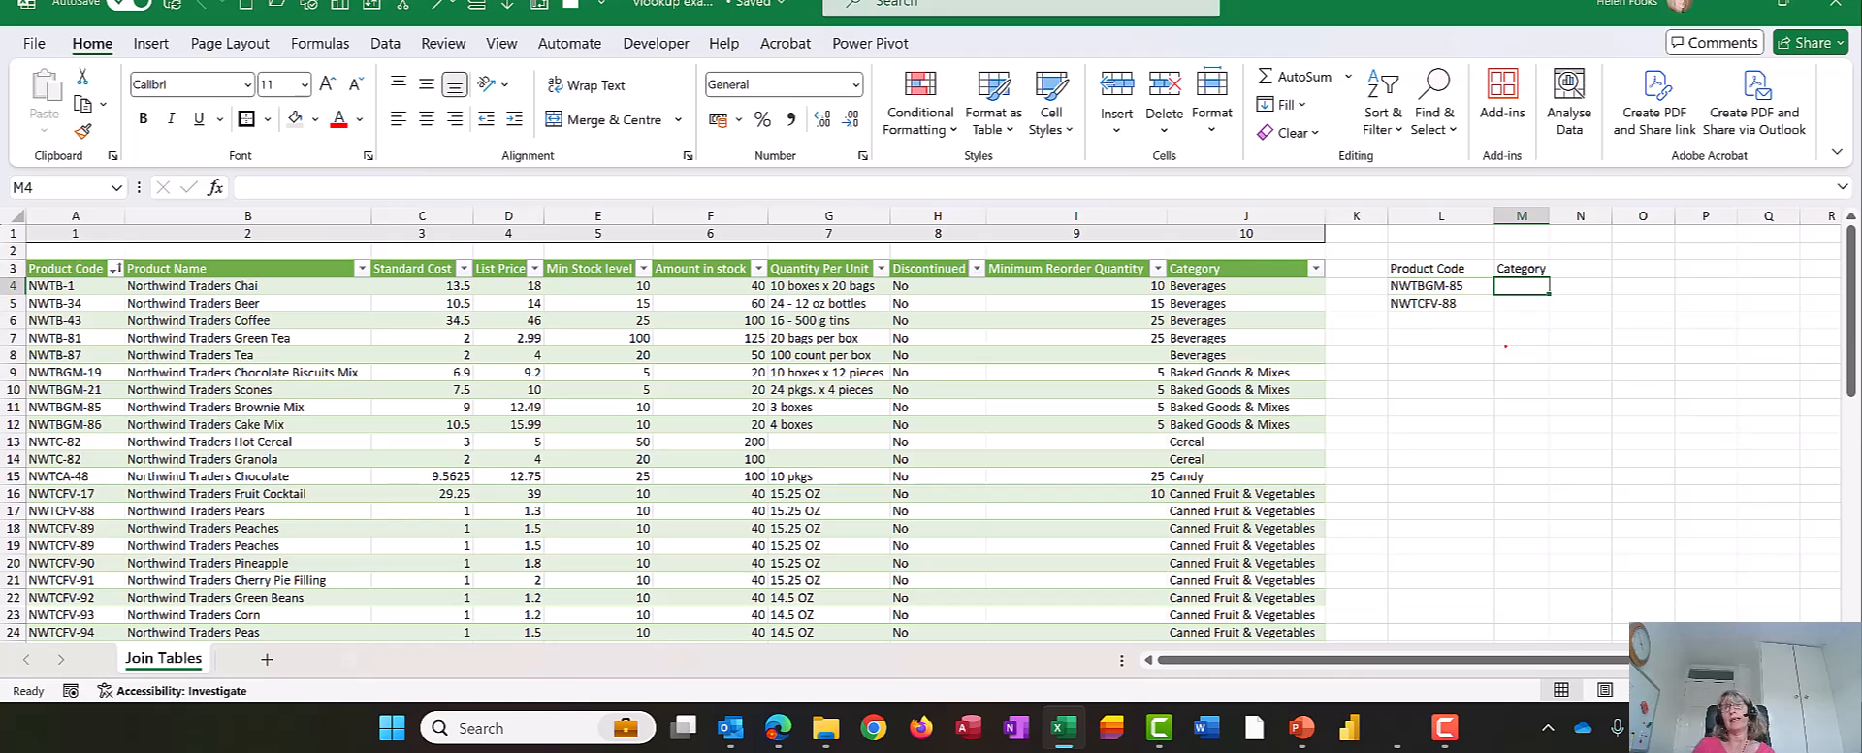
left_click_drag(1366, 276, 1505, 303)
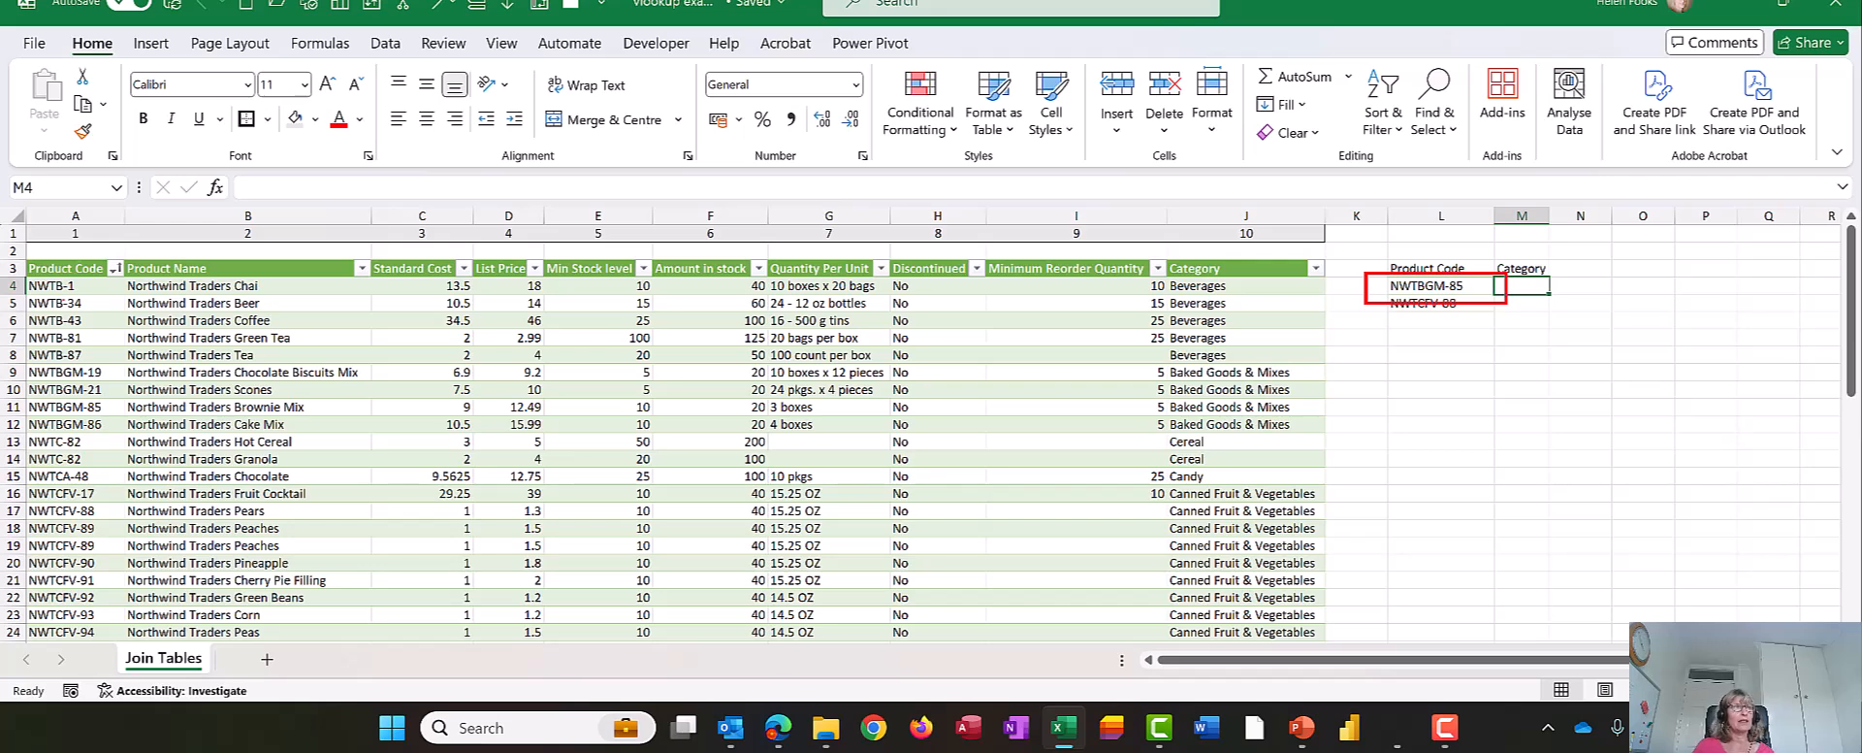
mouse_move(70, 281)
left_mouse_down()
mouse_move(68, 628)
mouse_move(94, 614)
left_mouse_up()
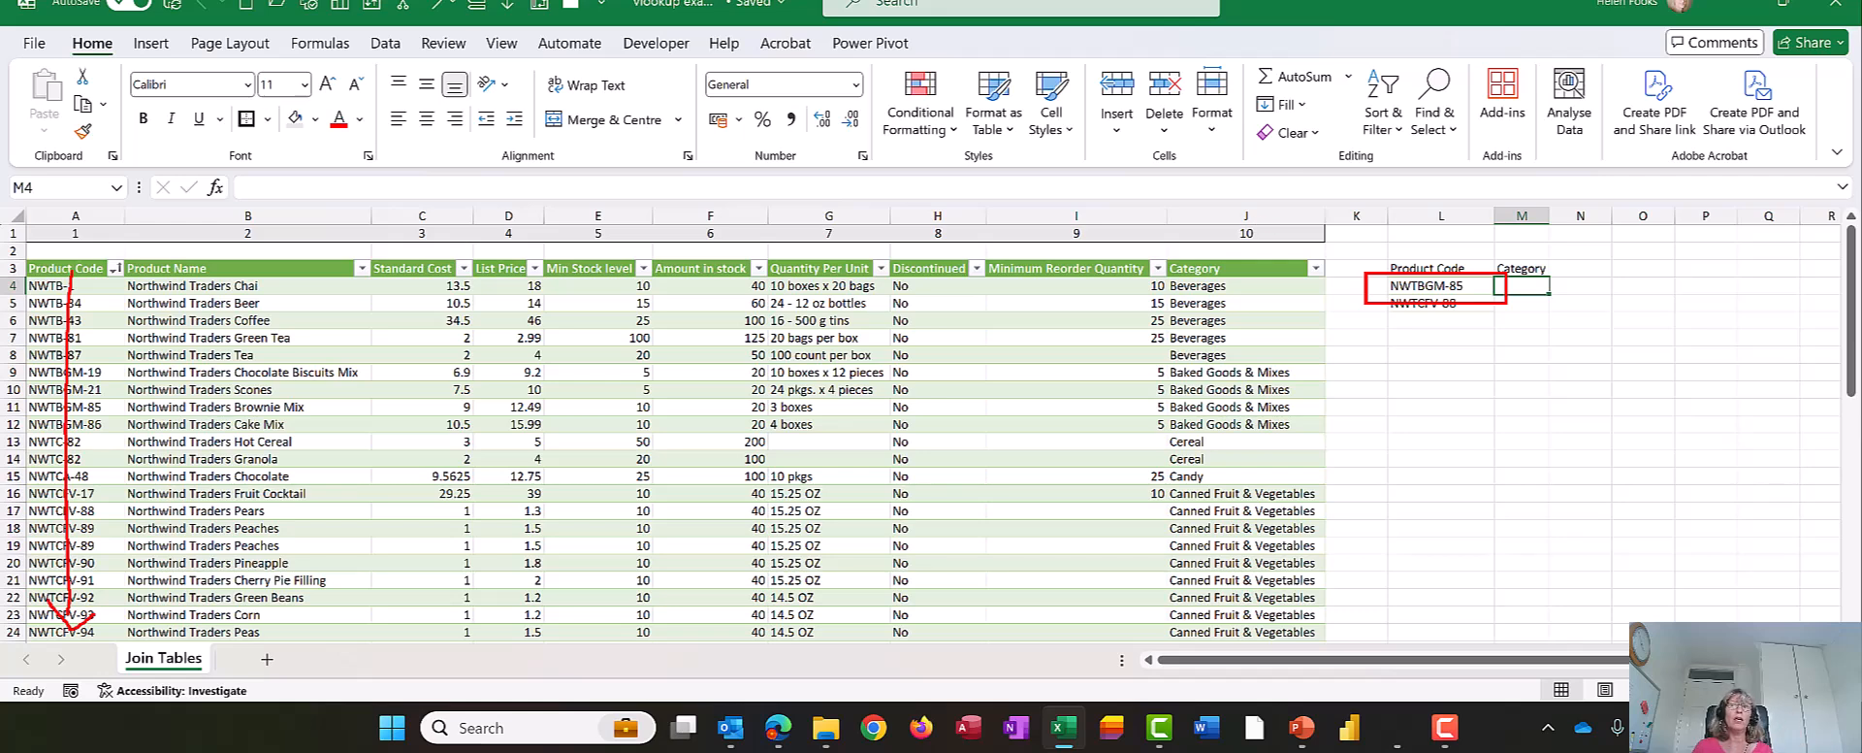
mouse_move(1176, 216)
left_mouse_down()
mouse_move(1222, 379)
mouse_move(1322, 569)
left_mouse_up()
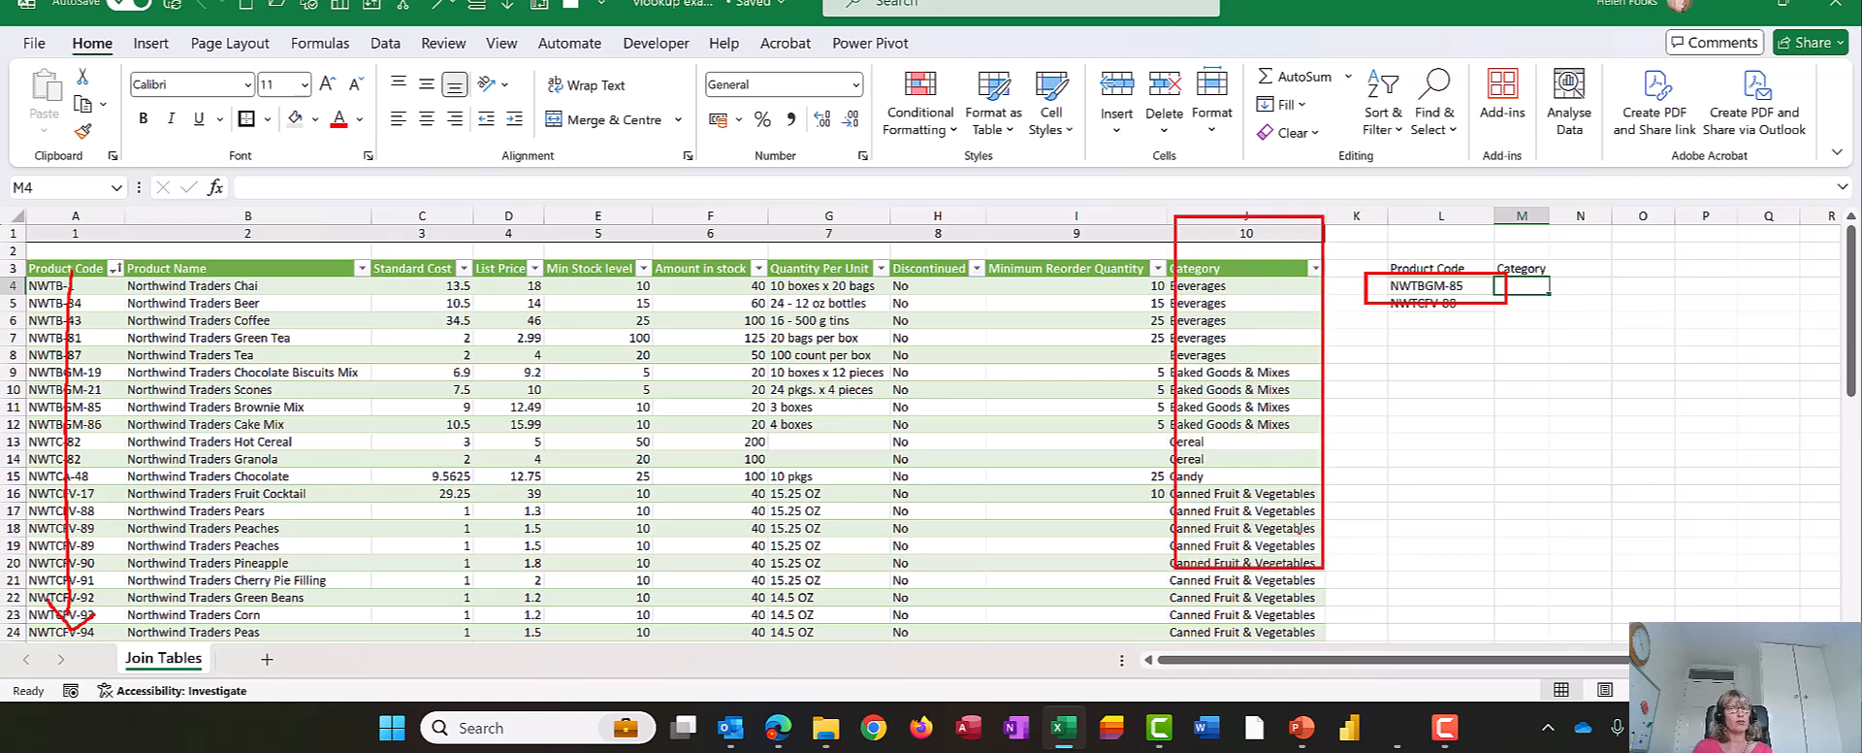
key("Escape")
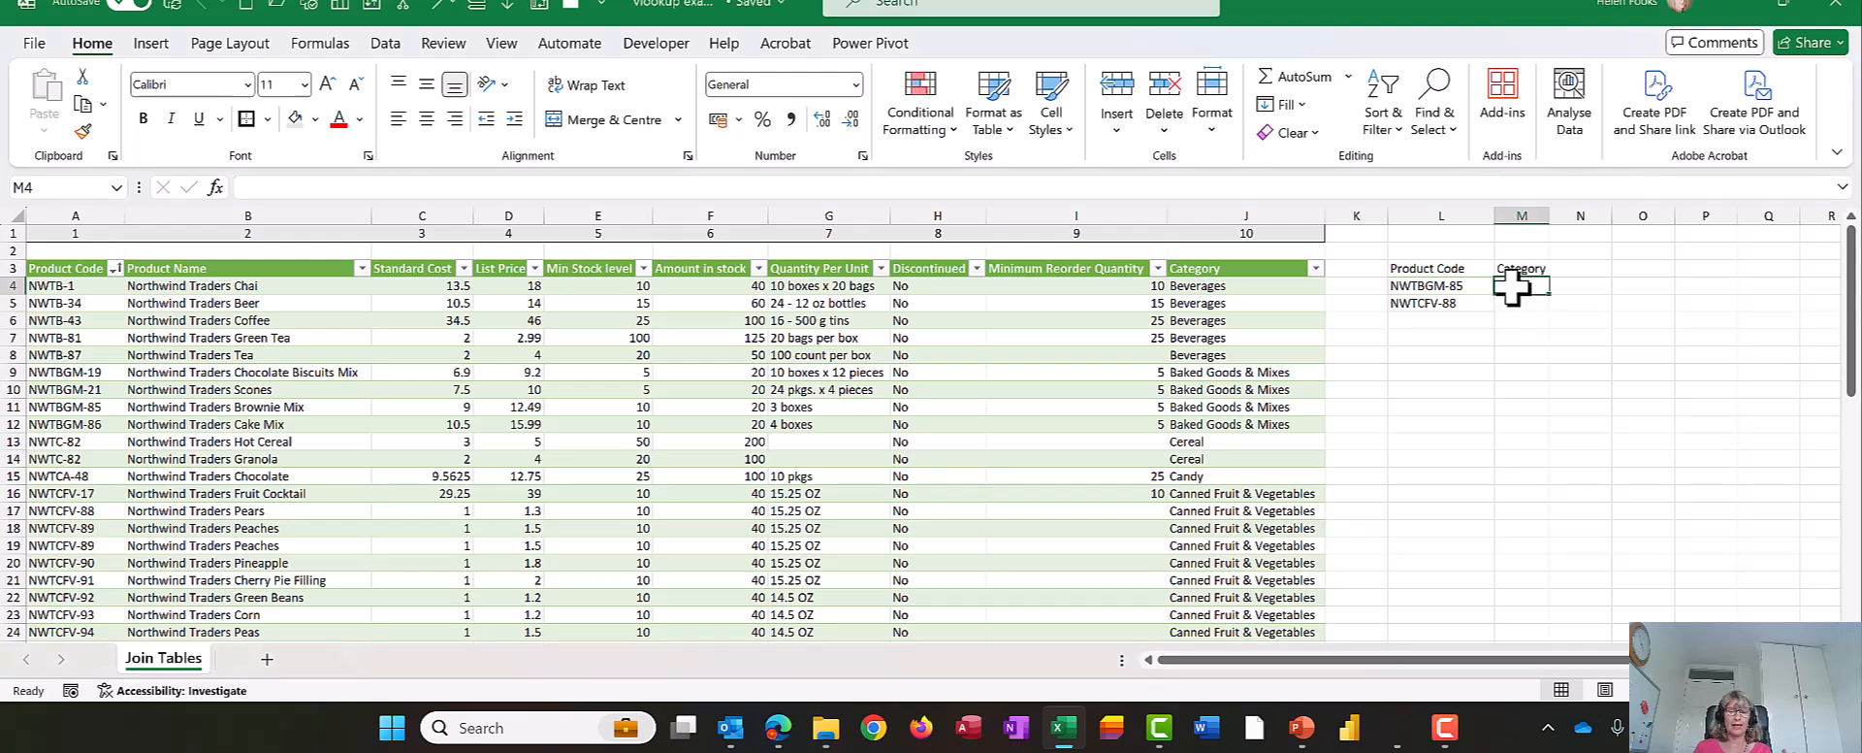
- Label cell L8 "lookup cell" and enter the reference l4 beside it in M8
key("Down")
key("Down")
key("Down")
key("Down")
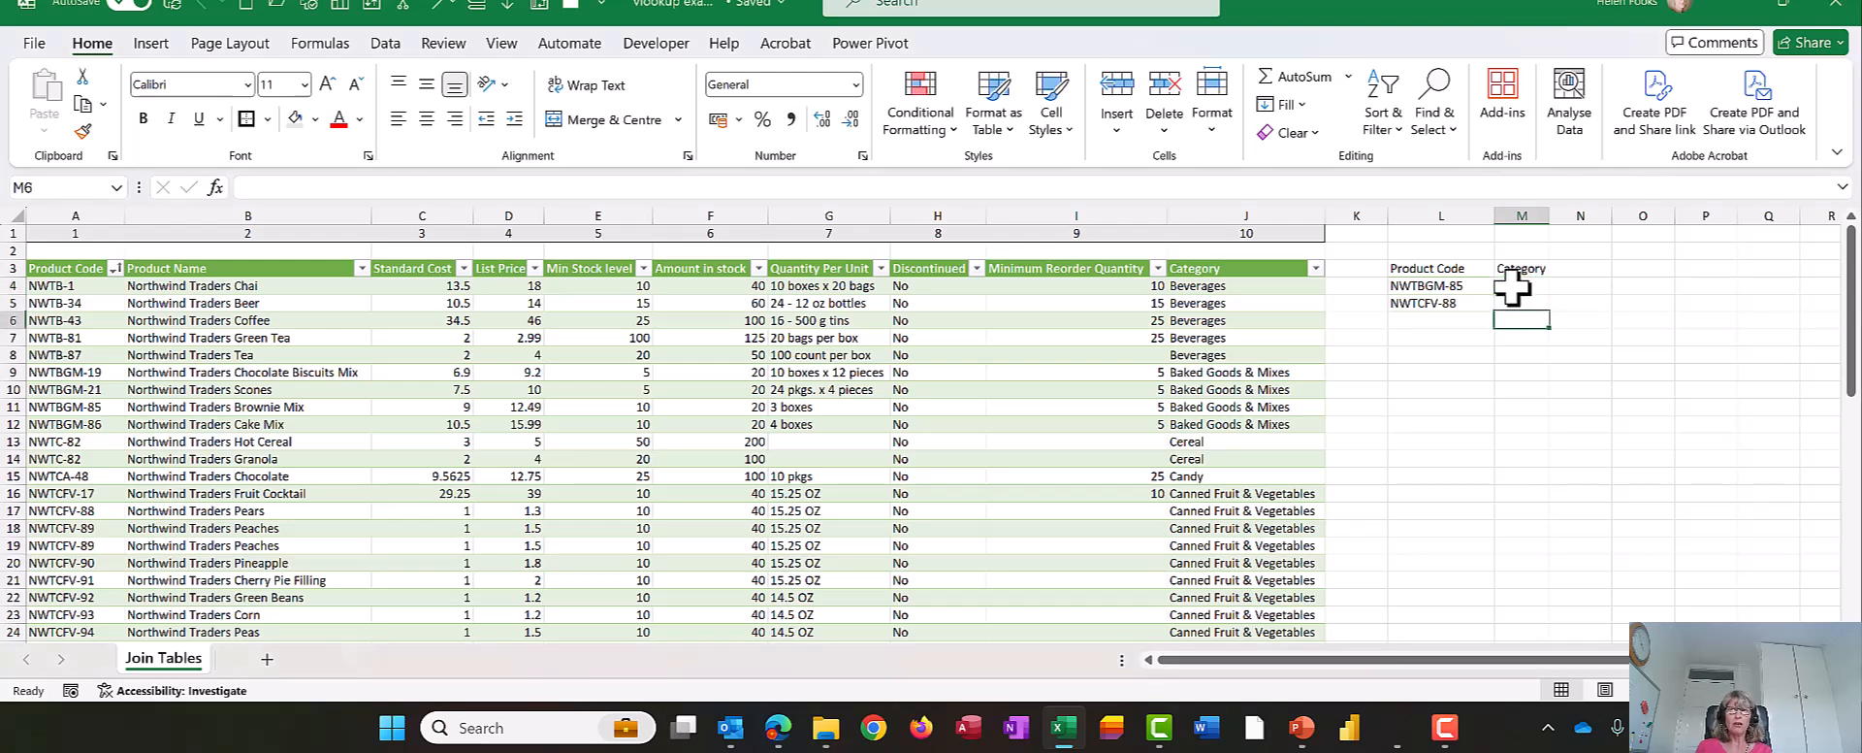
key("Left")
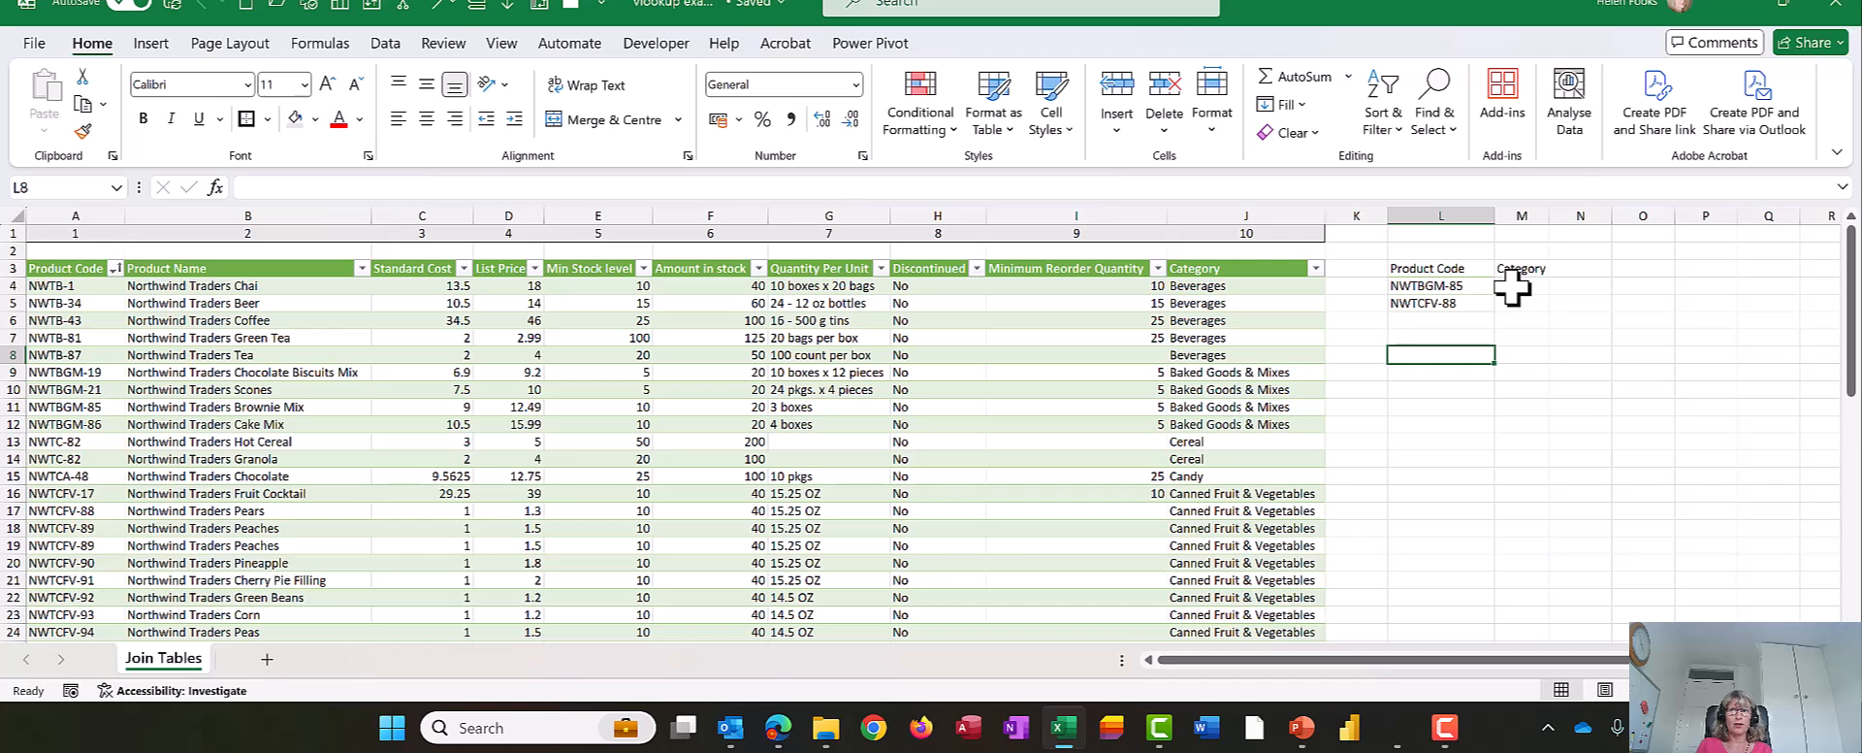
type("lookce")
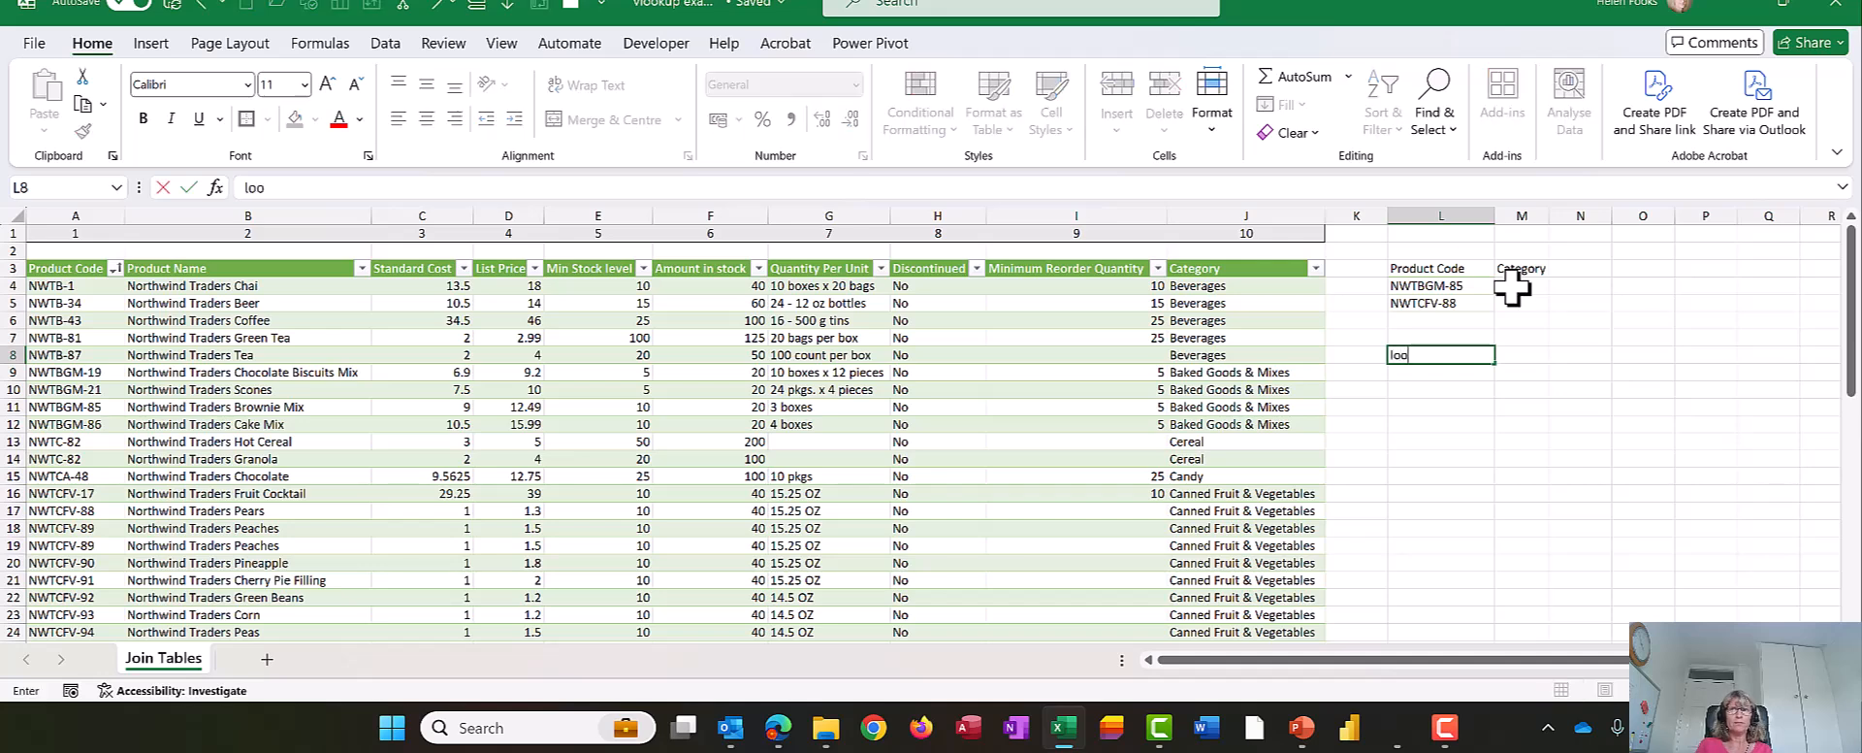
key("BackSpace")
key("BackSpace")
type("up ce")
key("Tab")
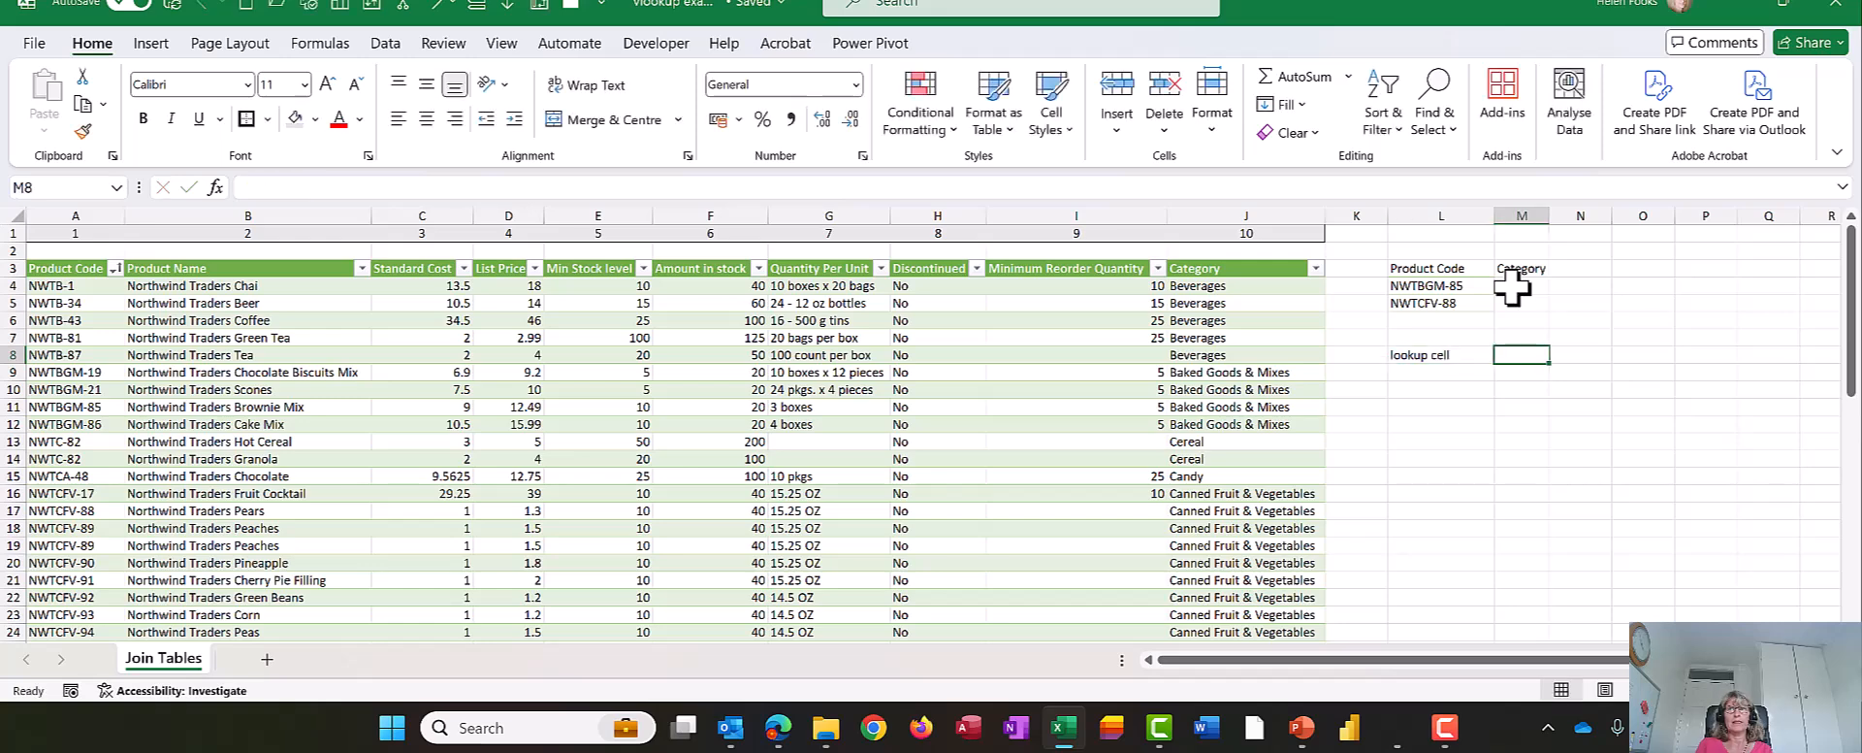
type("I4")
key("Return")
- Label cell L9 "table name" and enter tbl_sup beside it in M9
type("table name")
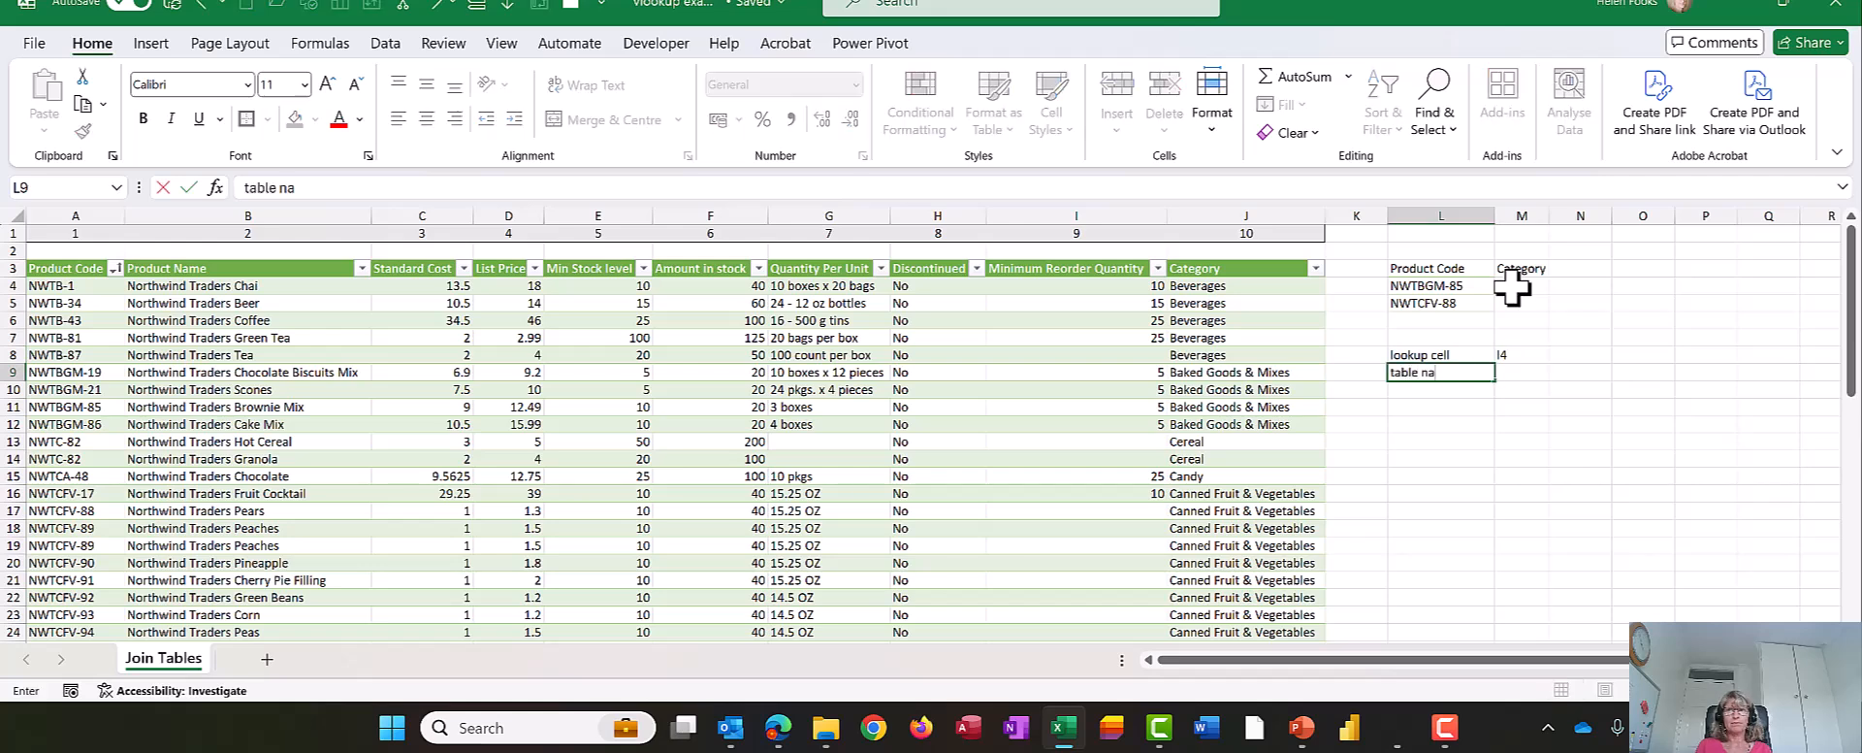
key("Tab")
type("tbl")
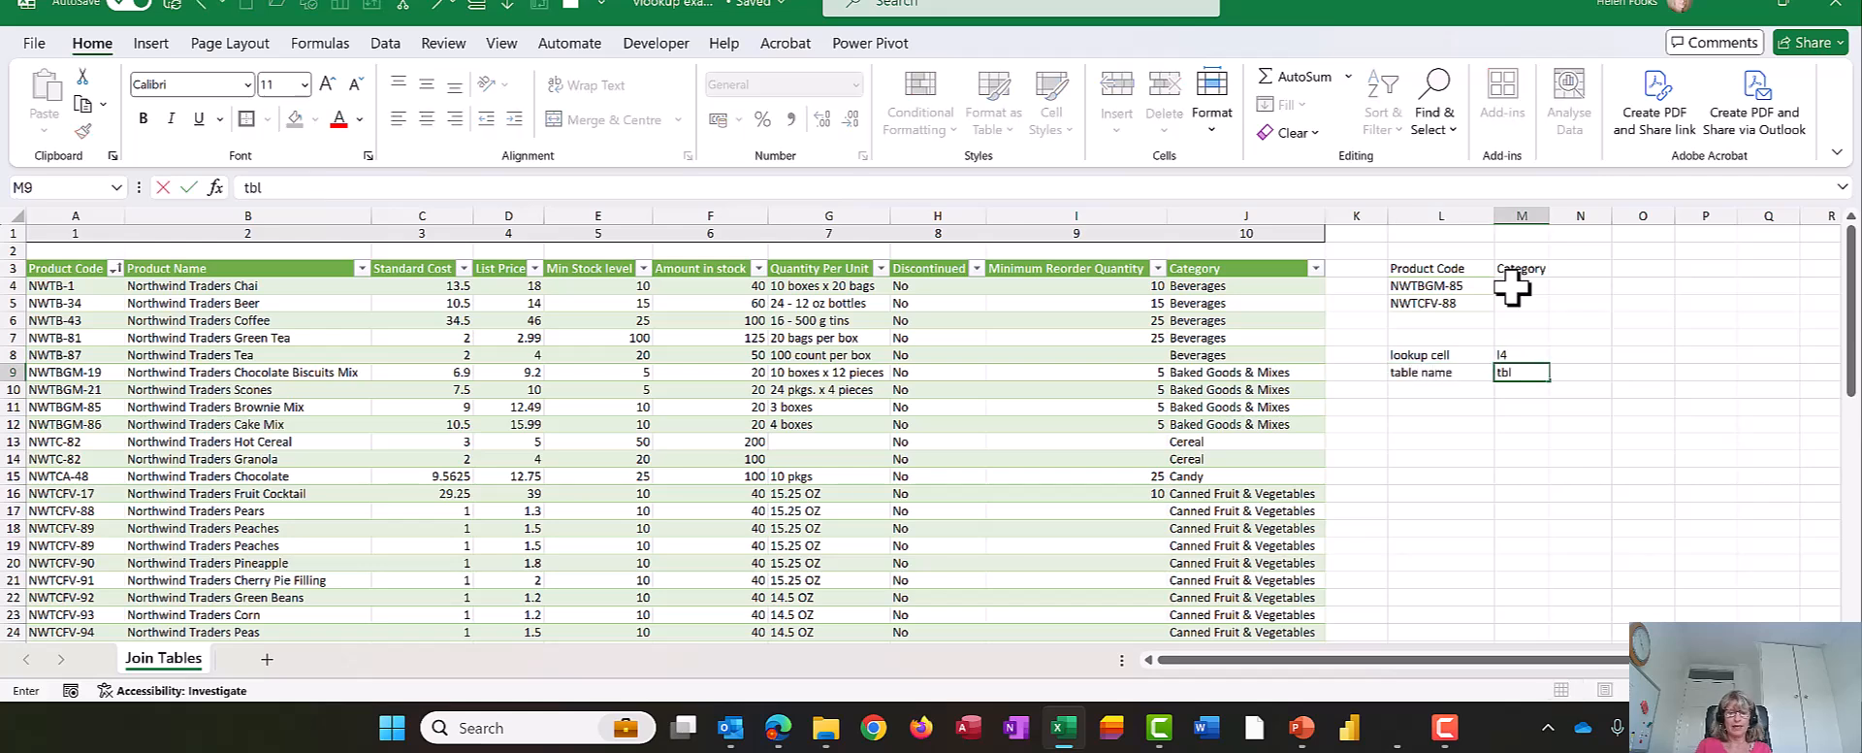
type("_sup")
key("Return")
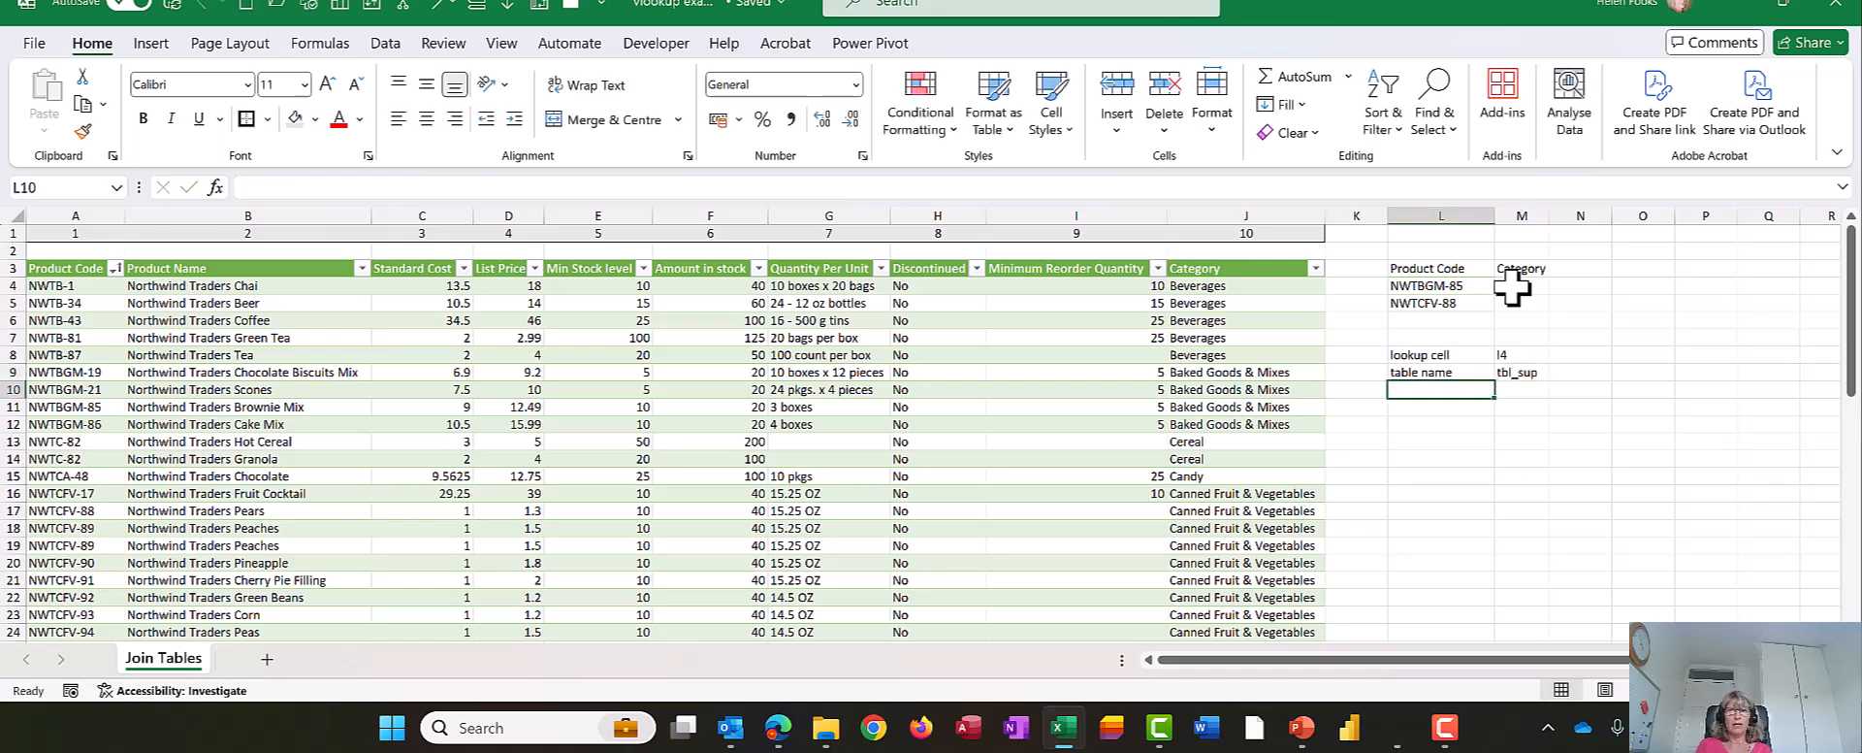
- Label cell L10 "column" and enter the Category column's number, 10, beside it in M10
type("column")
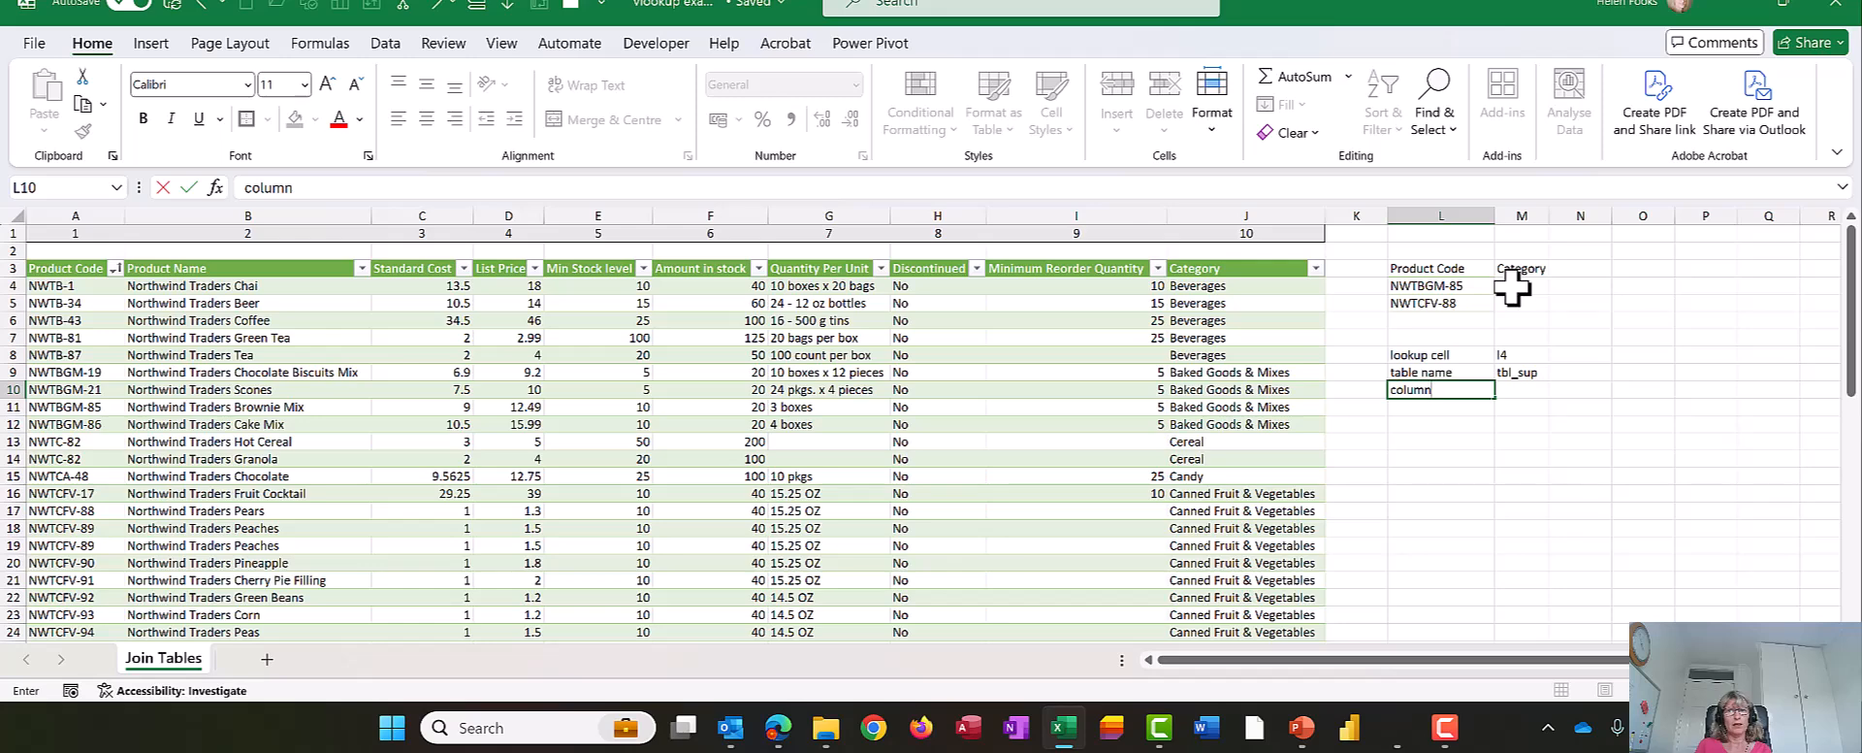
key("Tab")
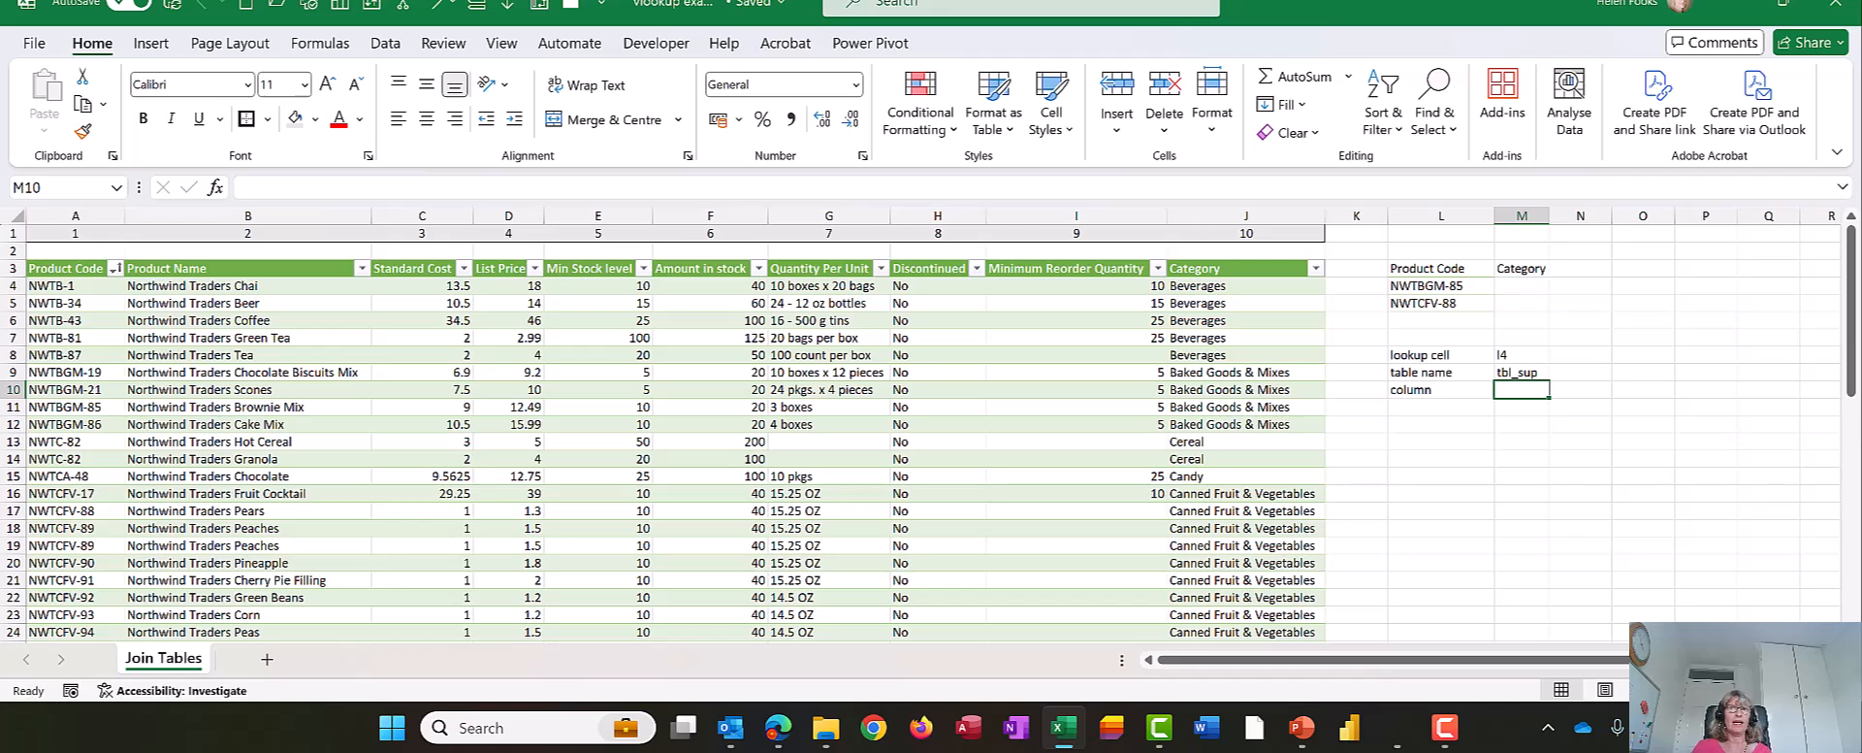
left_click_drag(1180, 214, 1319, 318)
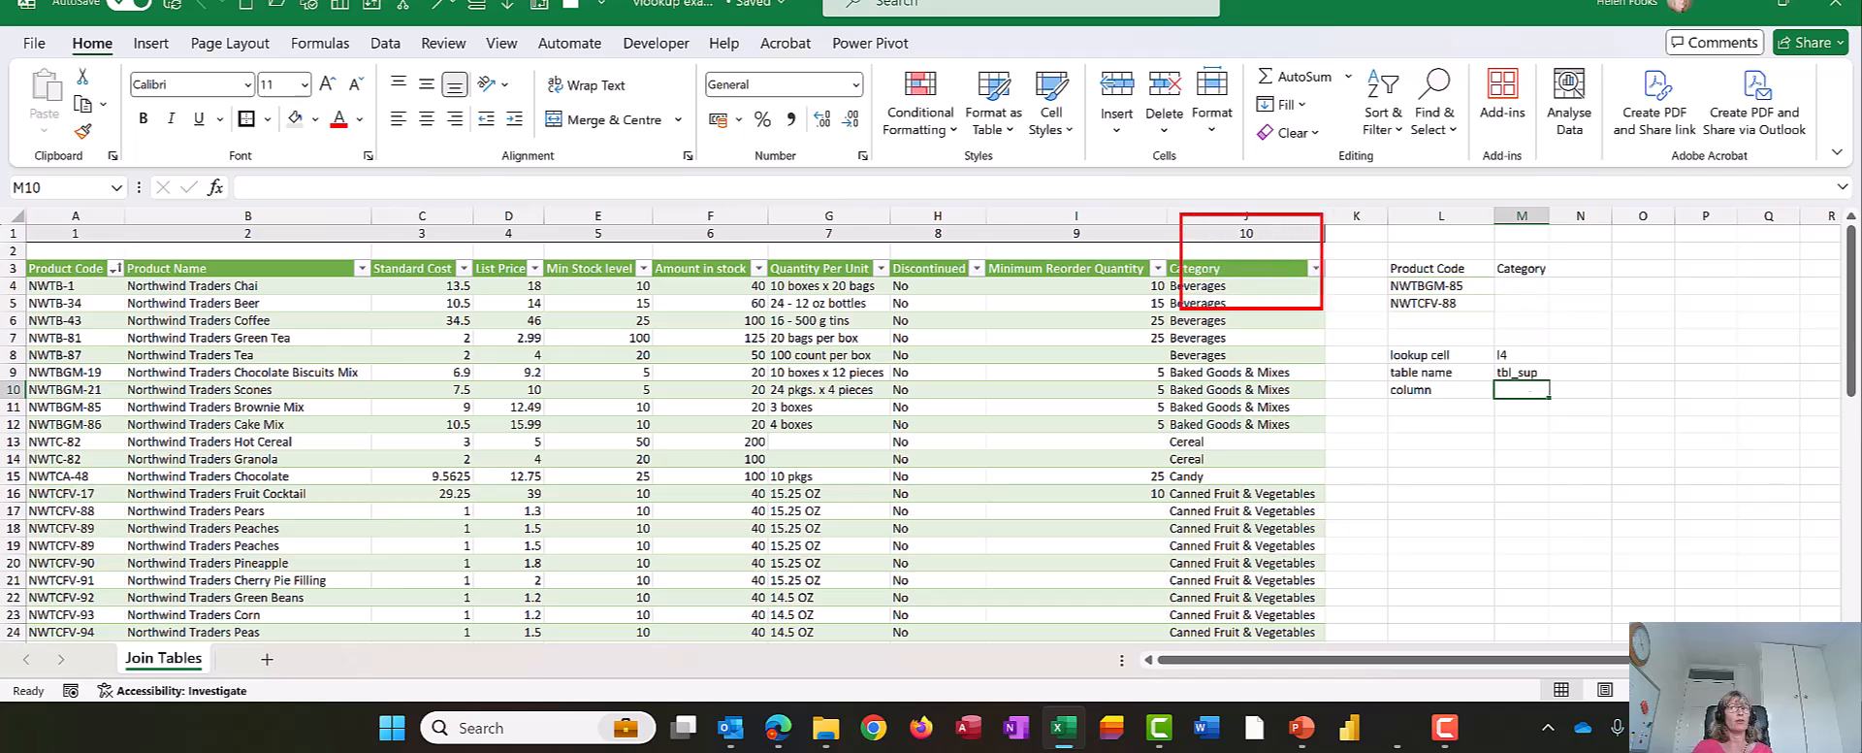
type("10")
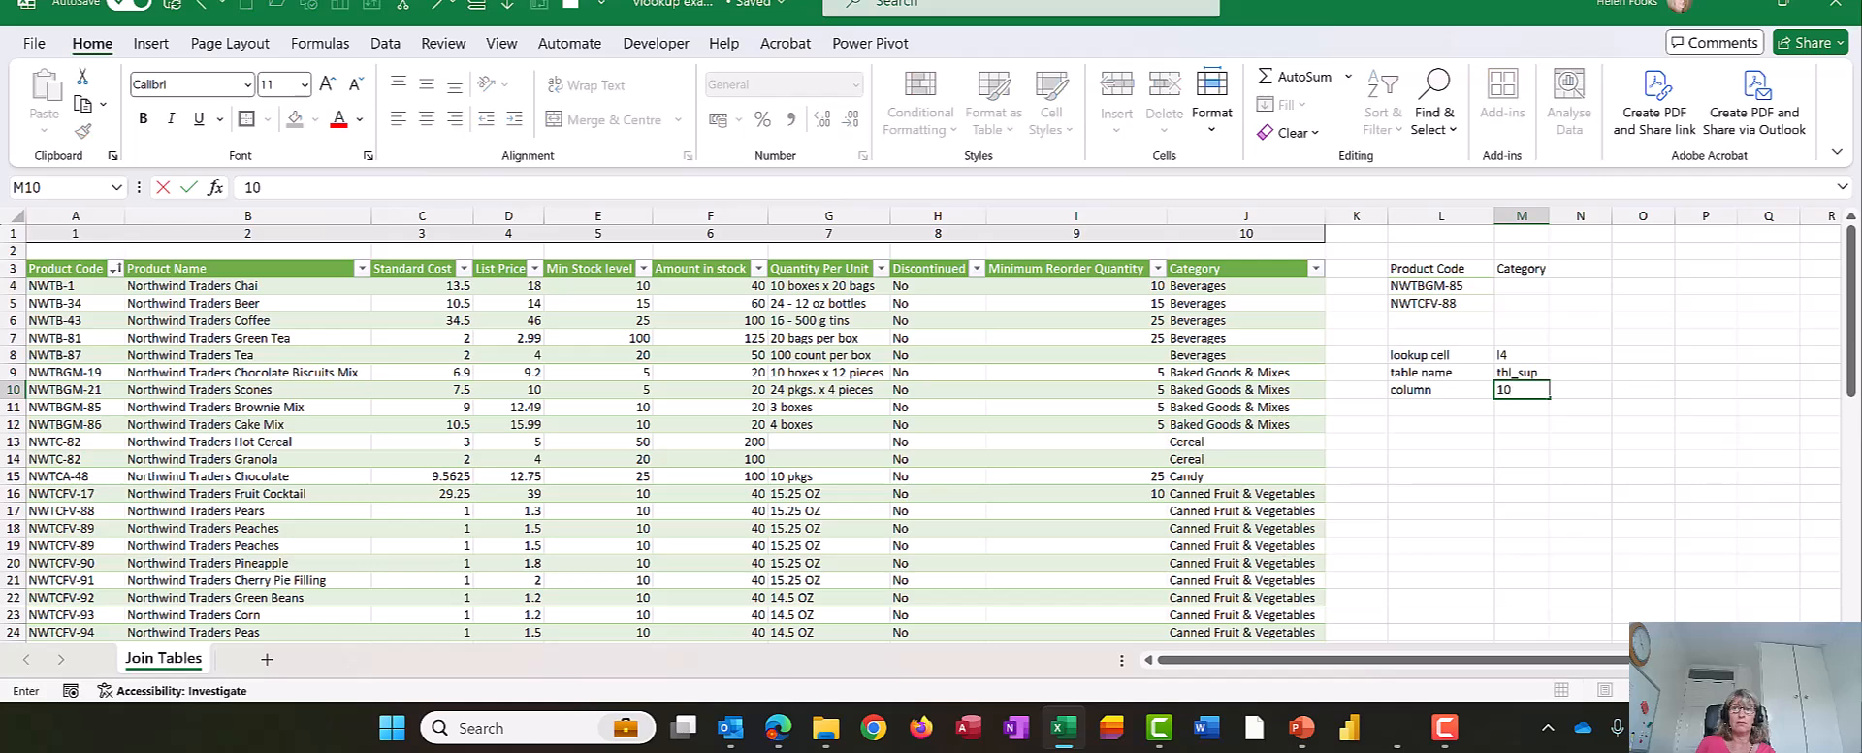
key("Return")
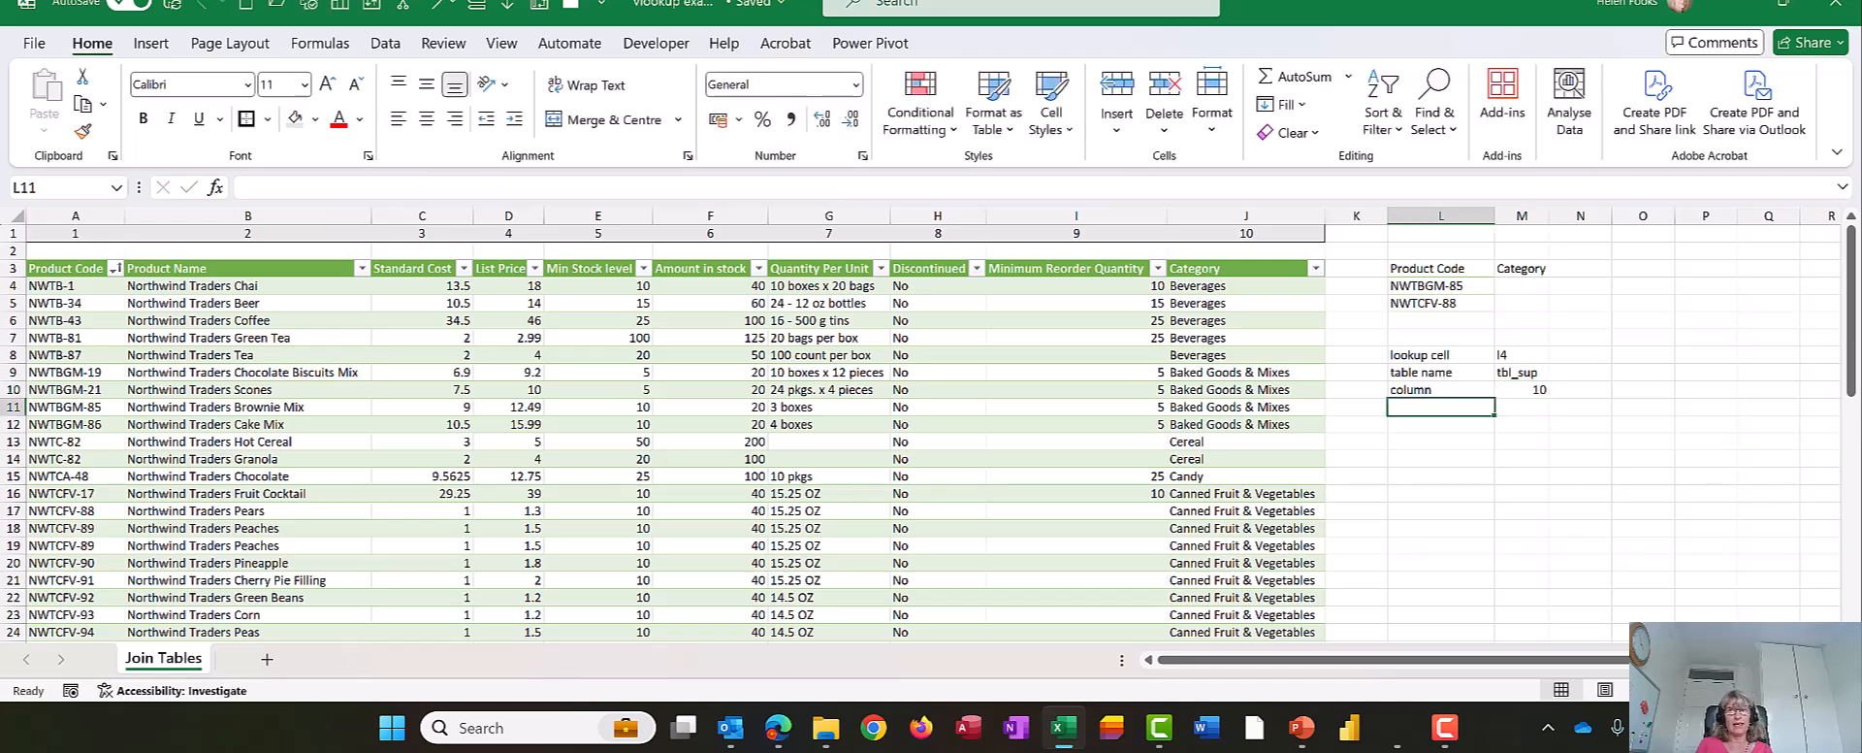
- Enter "Falser" in M11 as the last noted lookup argument
key("Right")
type("Falser")
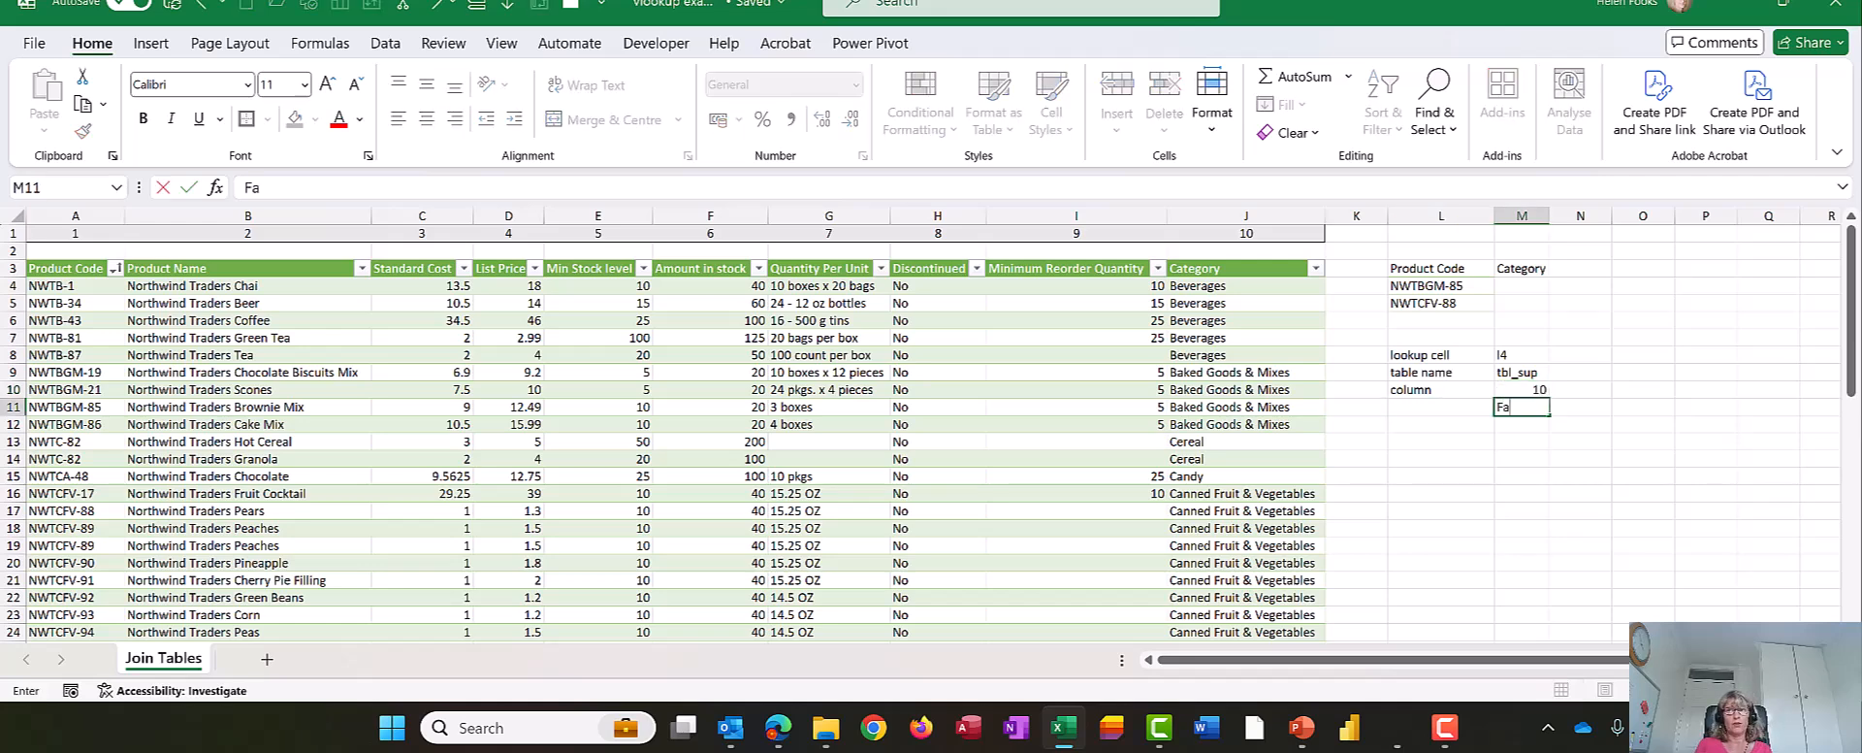
key("Up")
key("Up")
key("Up")
key("Up")
key("Up")
key("Up")
key("Up")
key("Up")
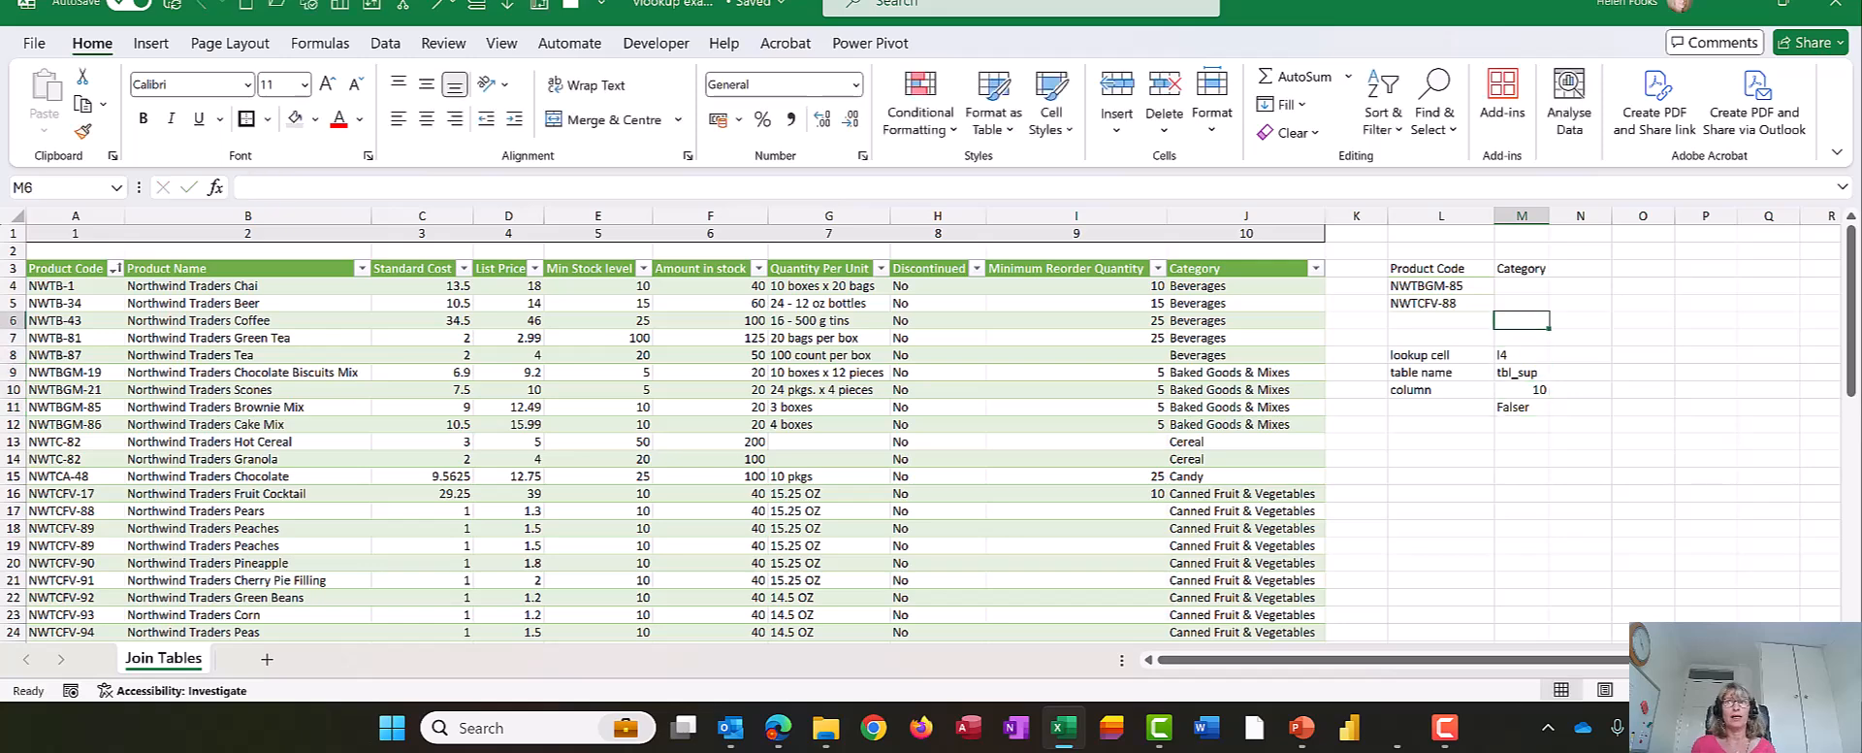
- Overwrite the entry beside the "table name" label in M9 with L4
key("Down")
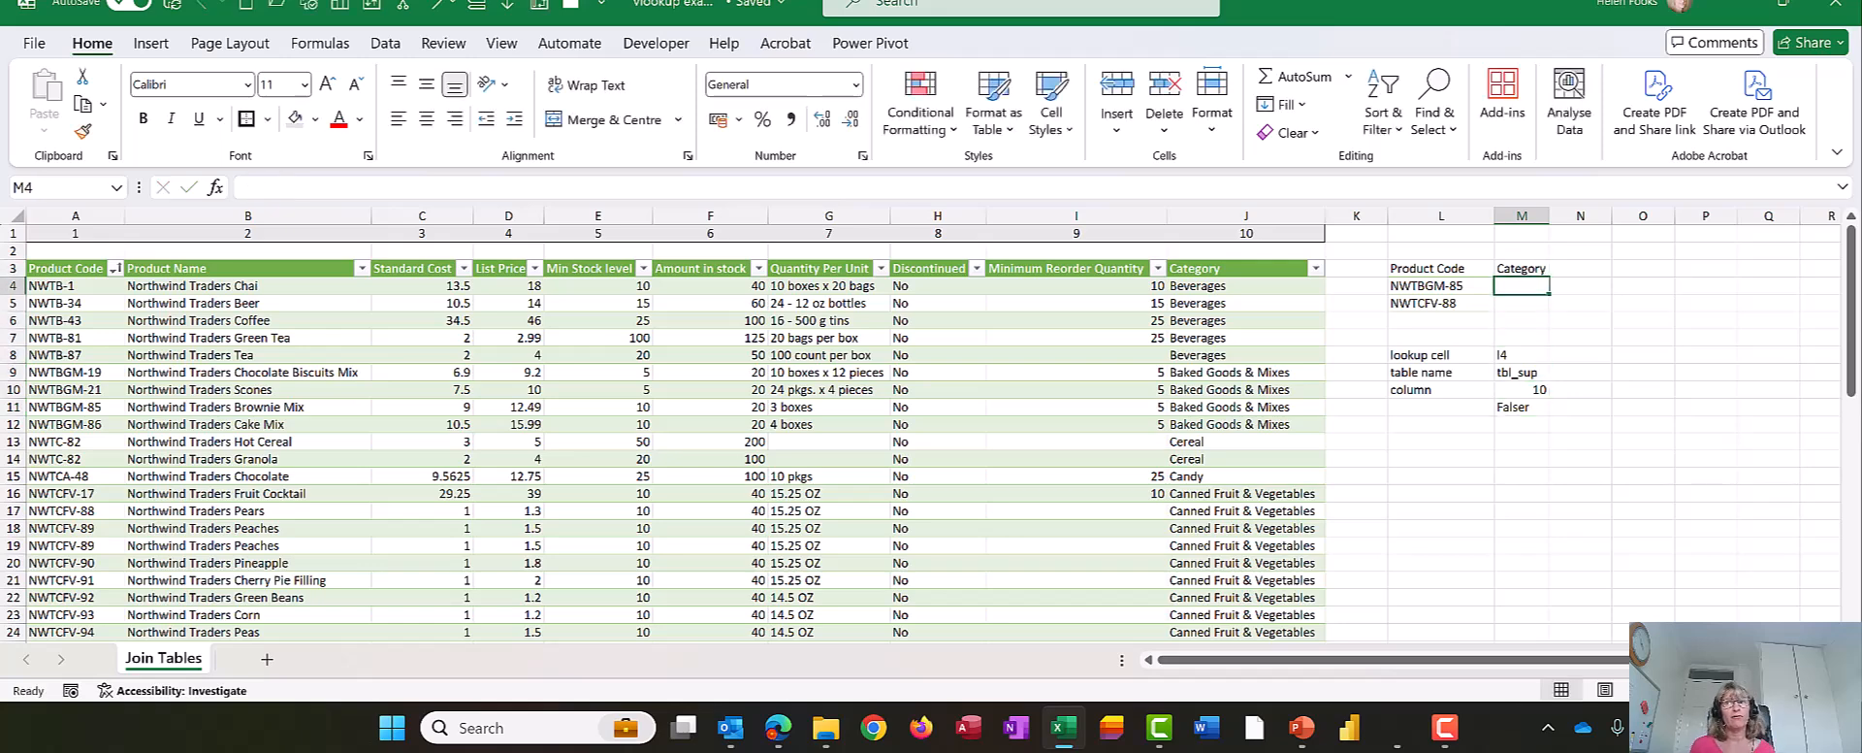
key("Down")
key("Down")
key("Down")
key("Down")
key("Down")
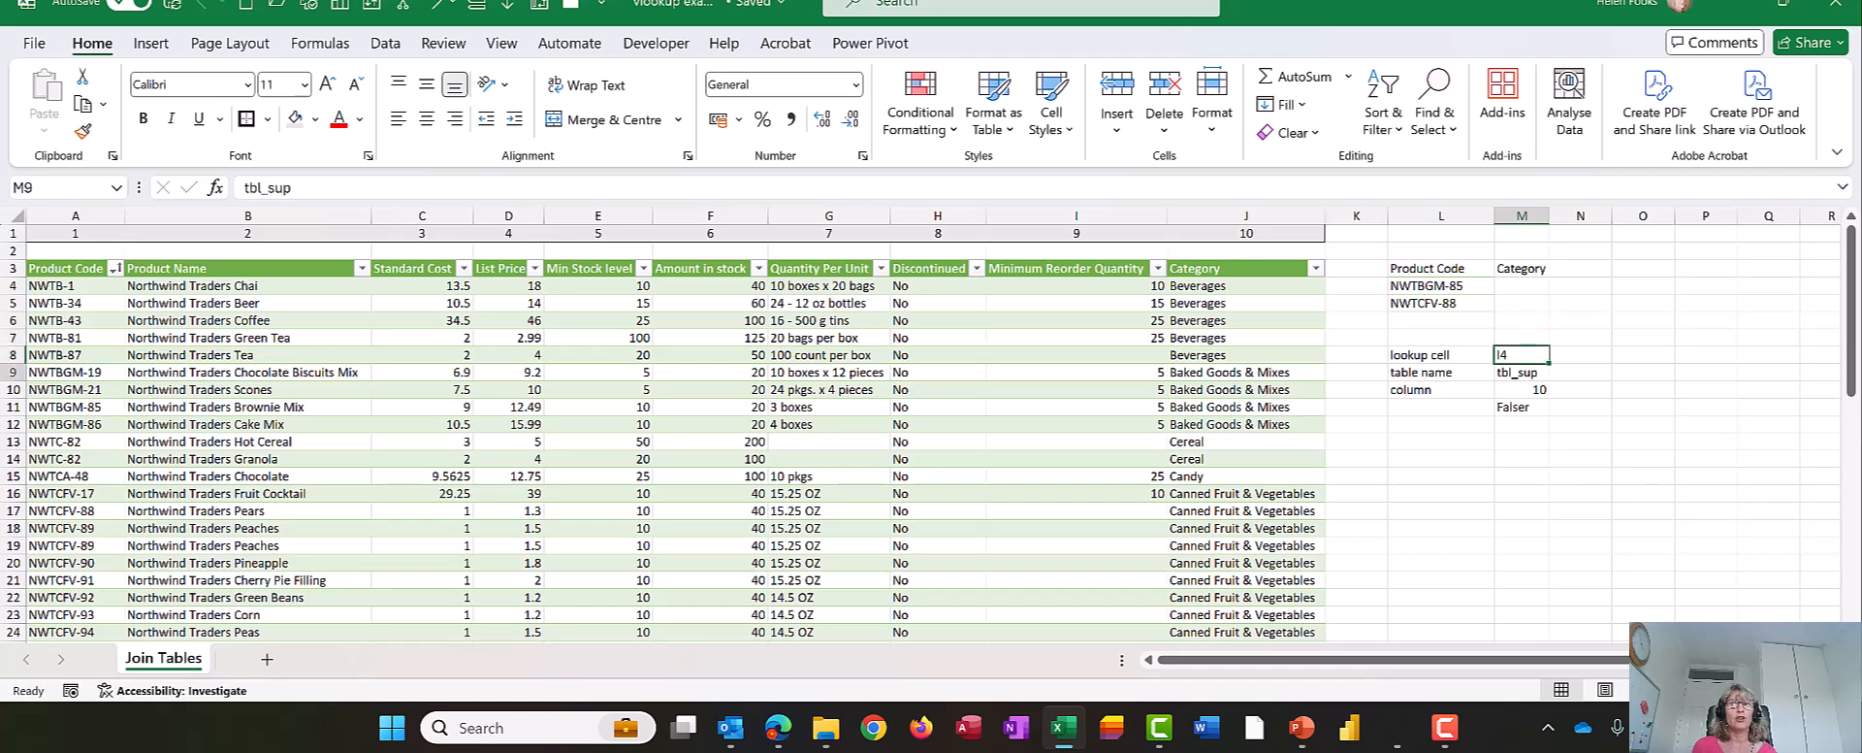
type("L4")
key("Up")
key("Up")
key("Up")
key("Up")
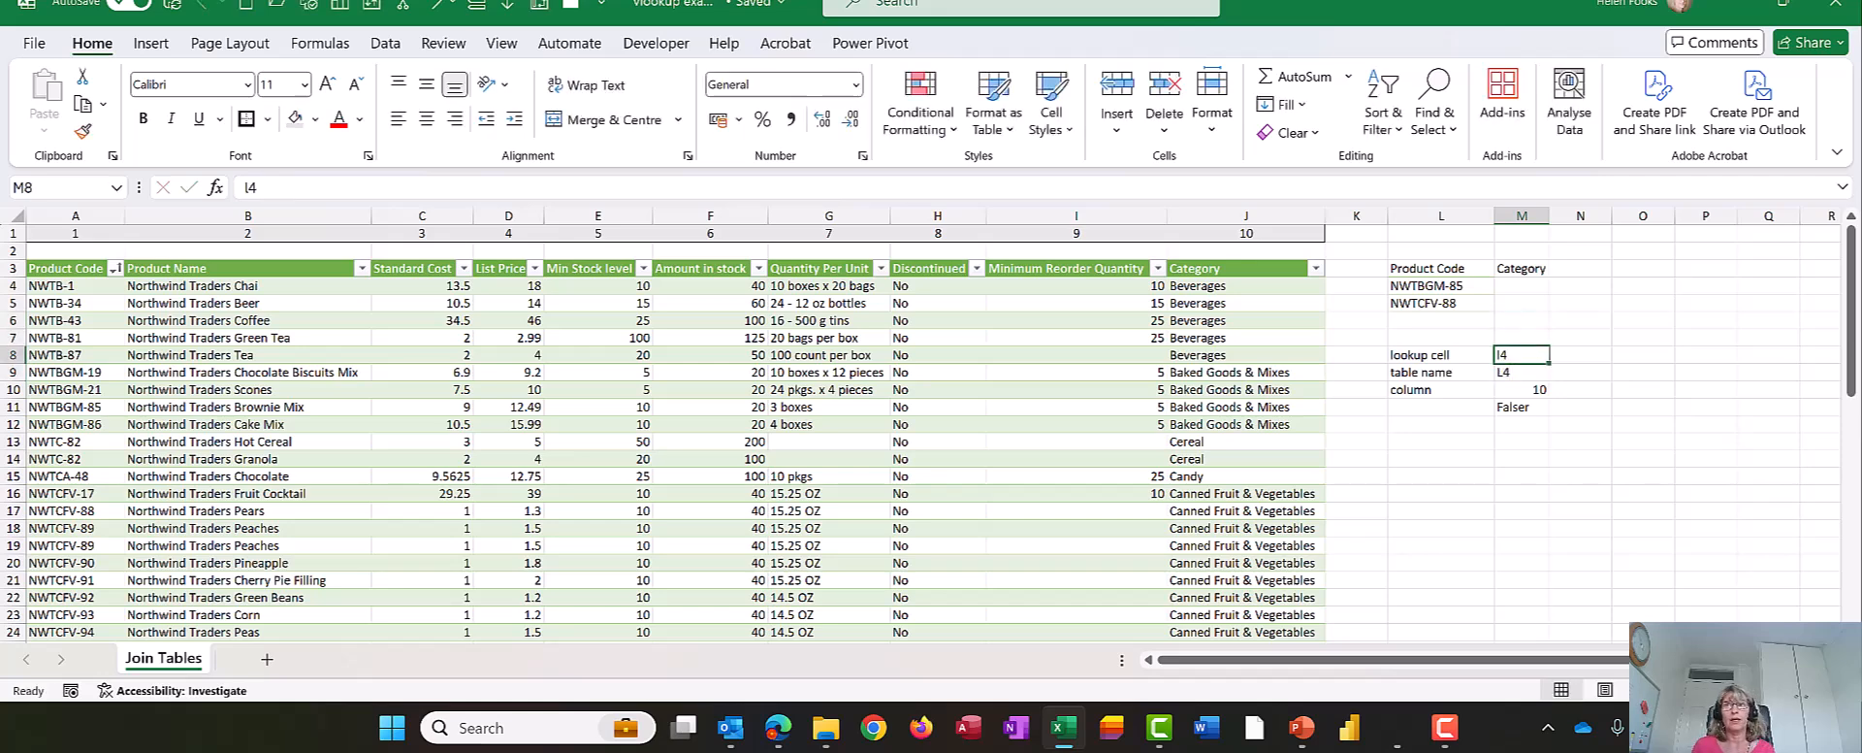
key("Down")
key("Down")
key("Down")
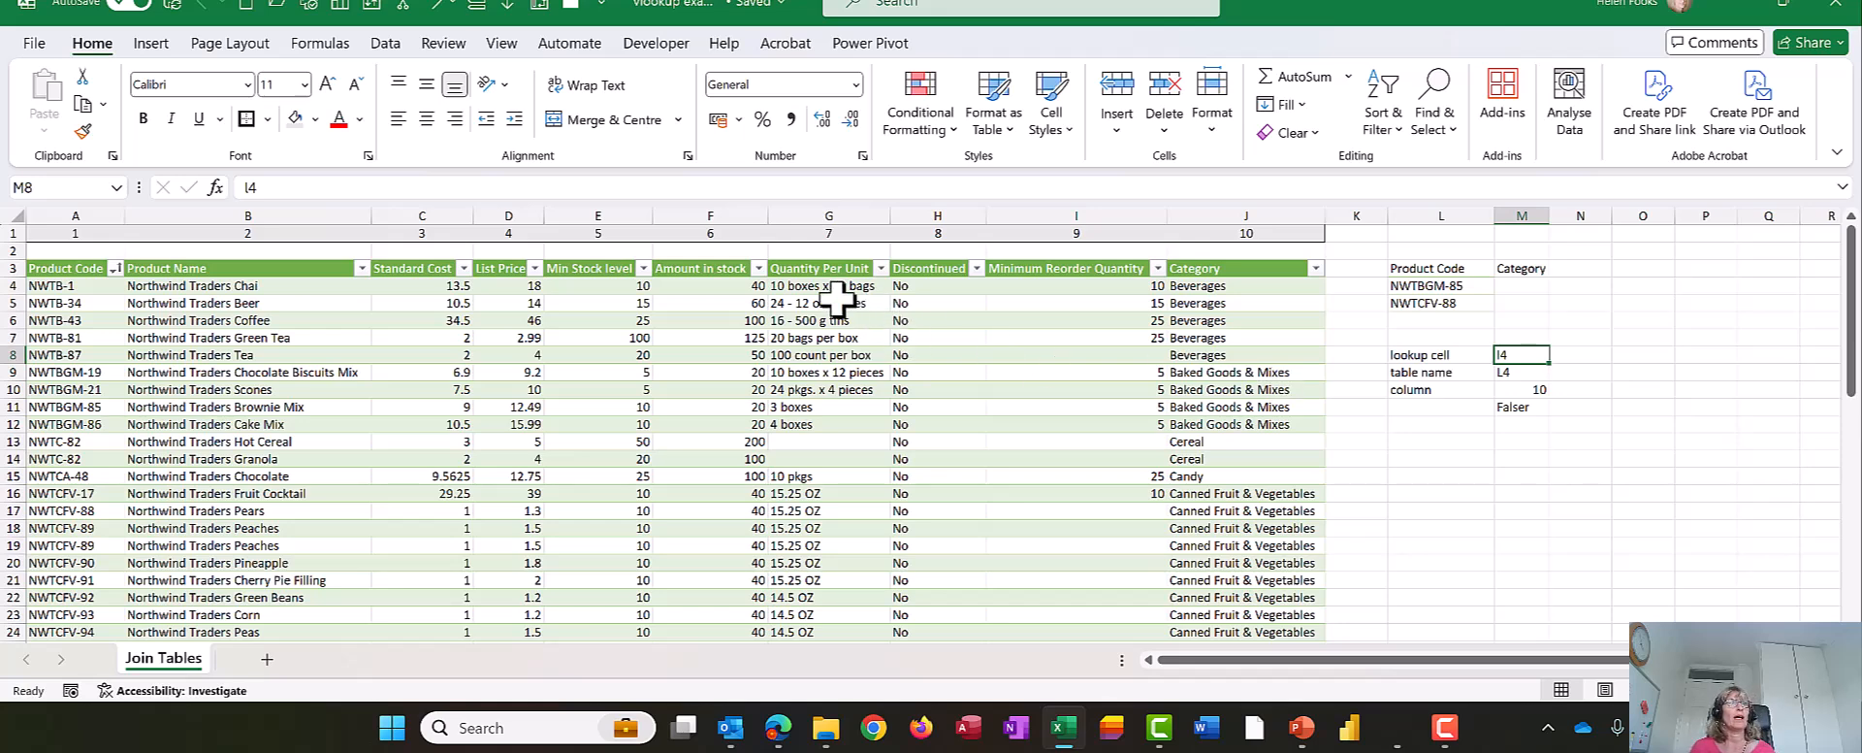
- Undo the overwrite of the table name in M9 and enter L4 as the lookup cell in M8
key("ctrl+z")
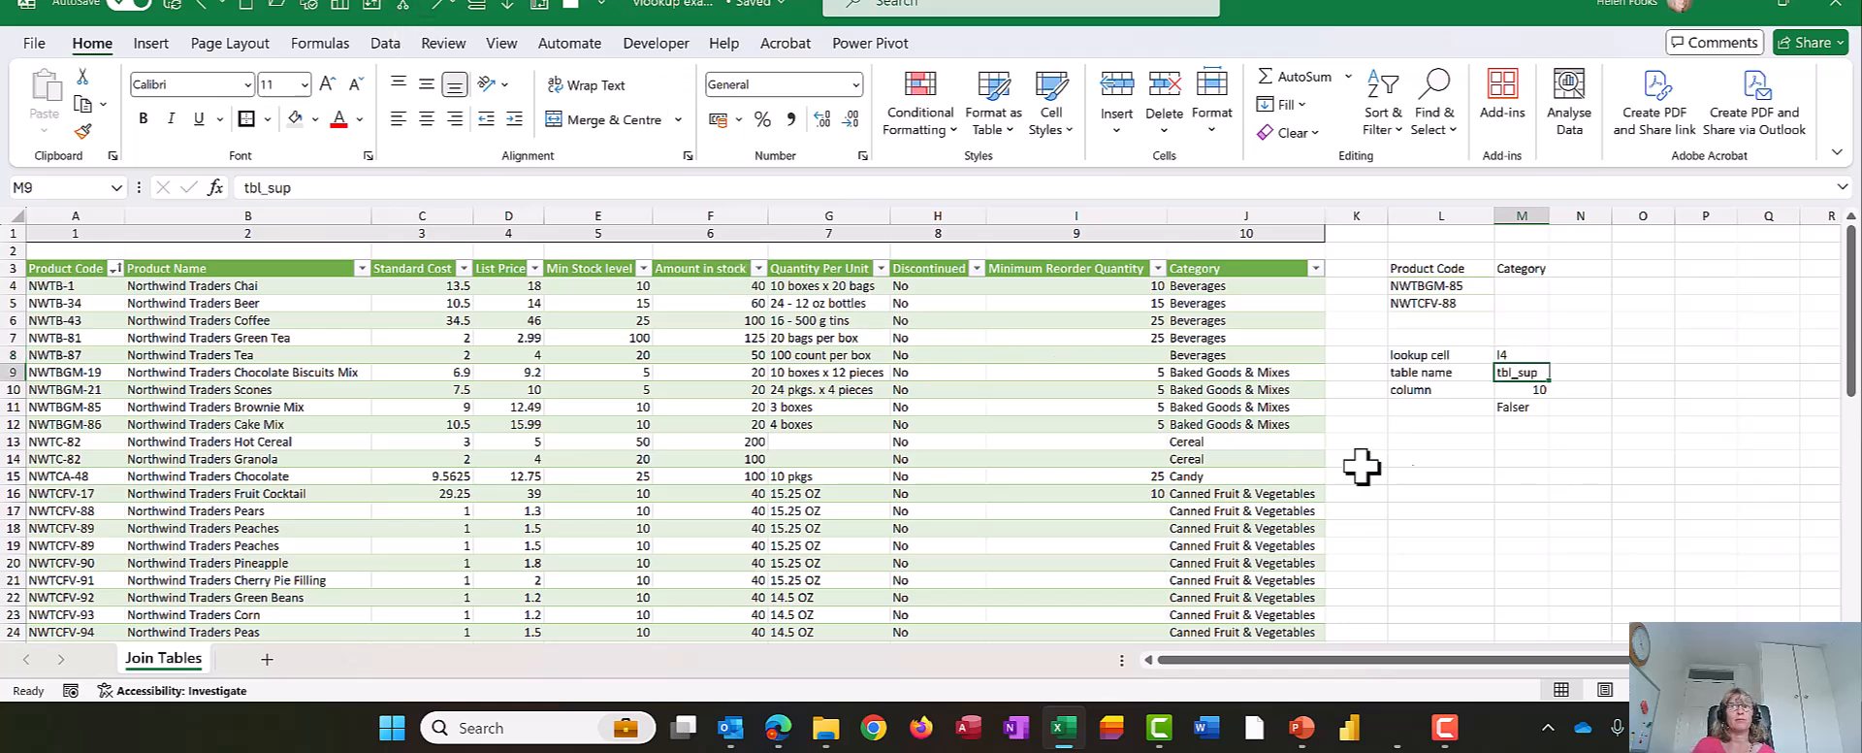
left_click(1519, 357)
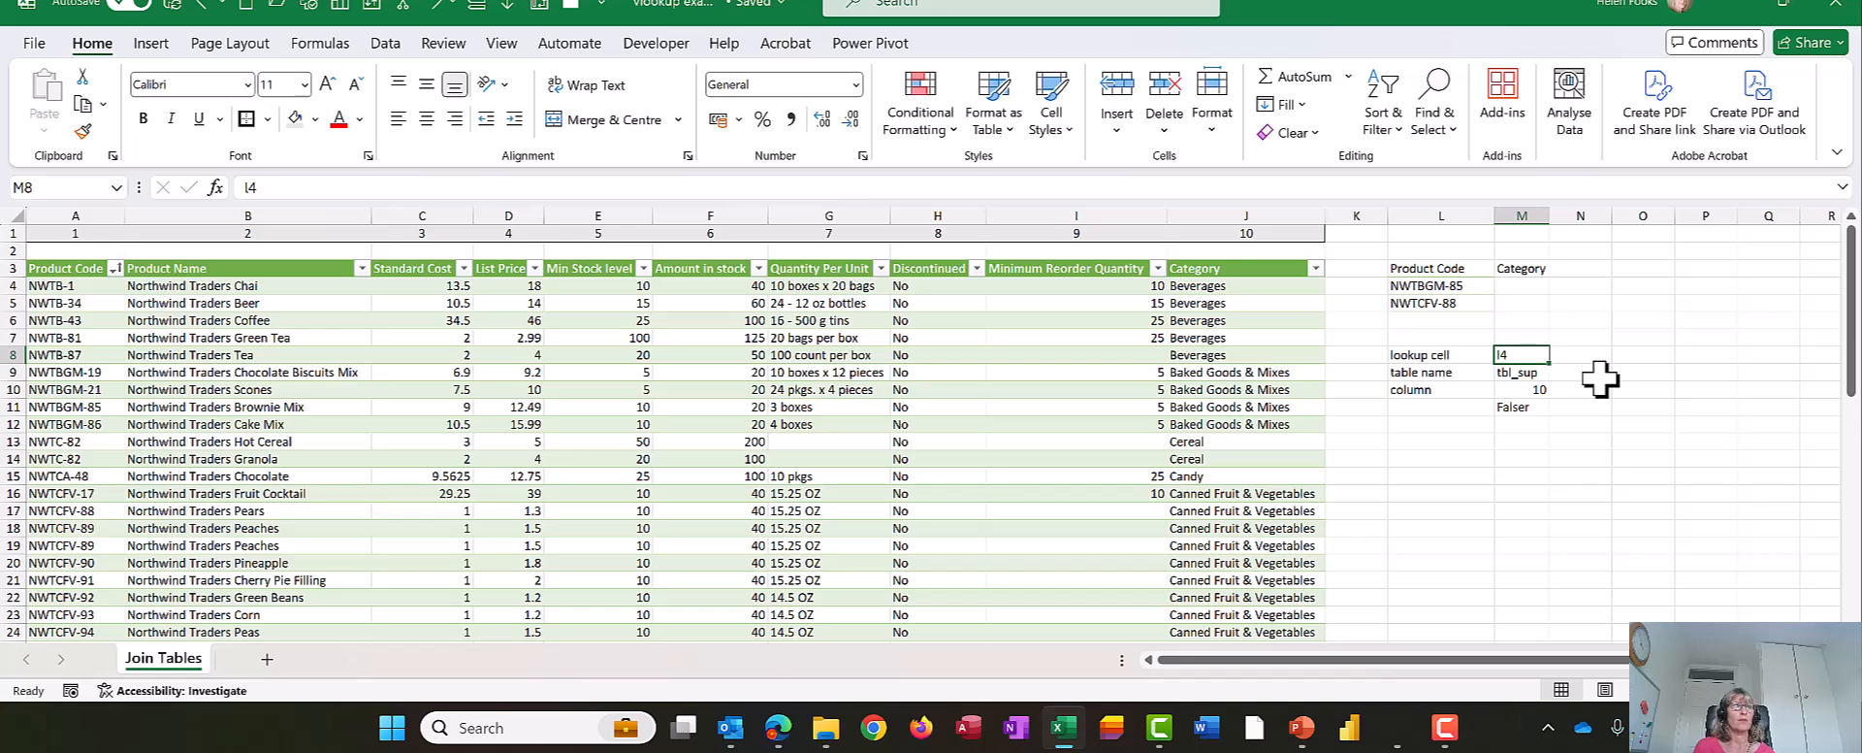
type("L4")
key("Up")
key("Up")
key("Up")
key("Up")
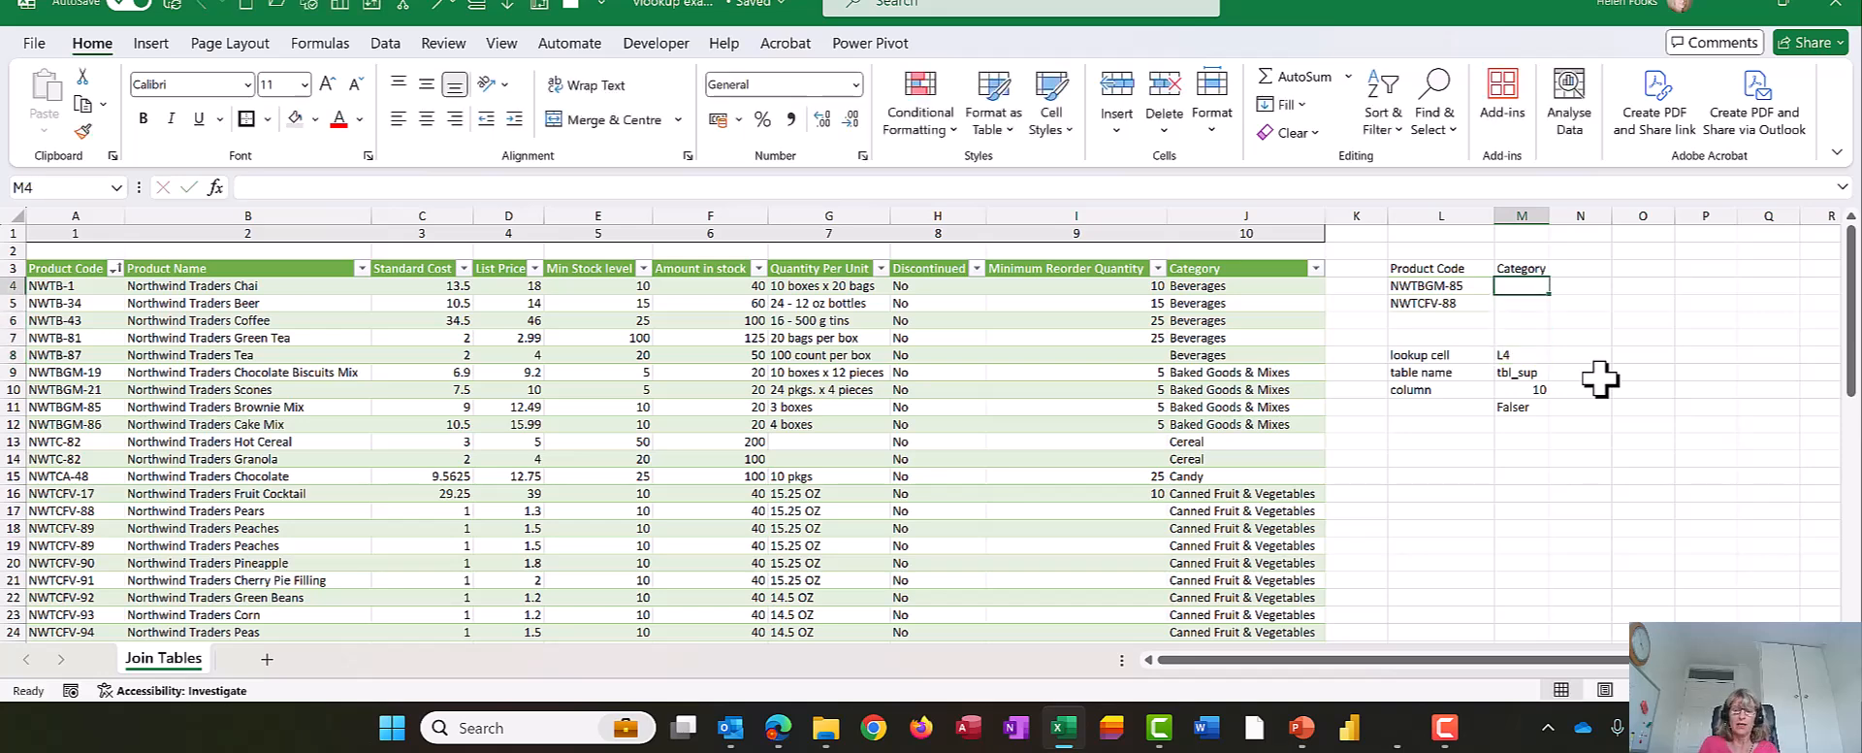
- Start a VLOOKUP formula in M4 with L4 as the lookup value and tbl_sup as the table array
type("=")
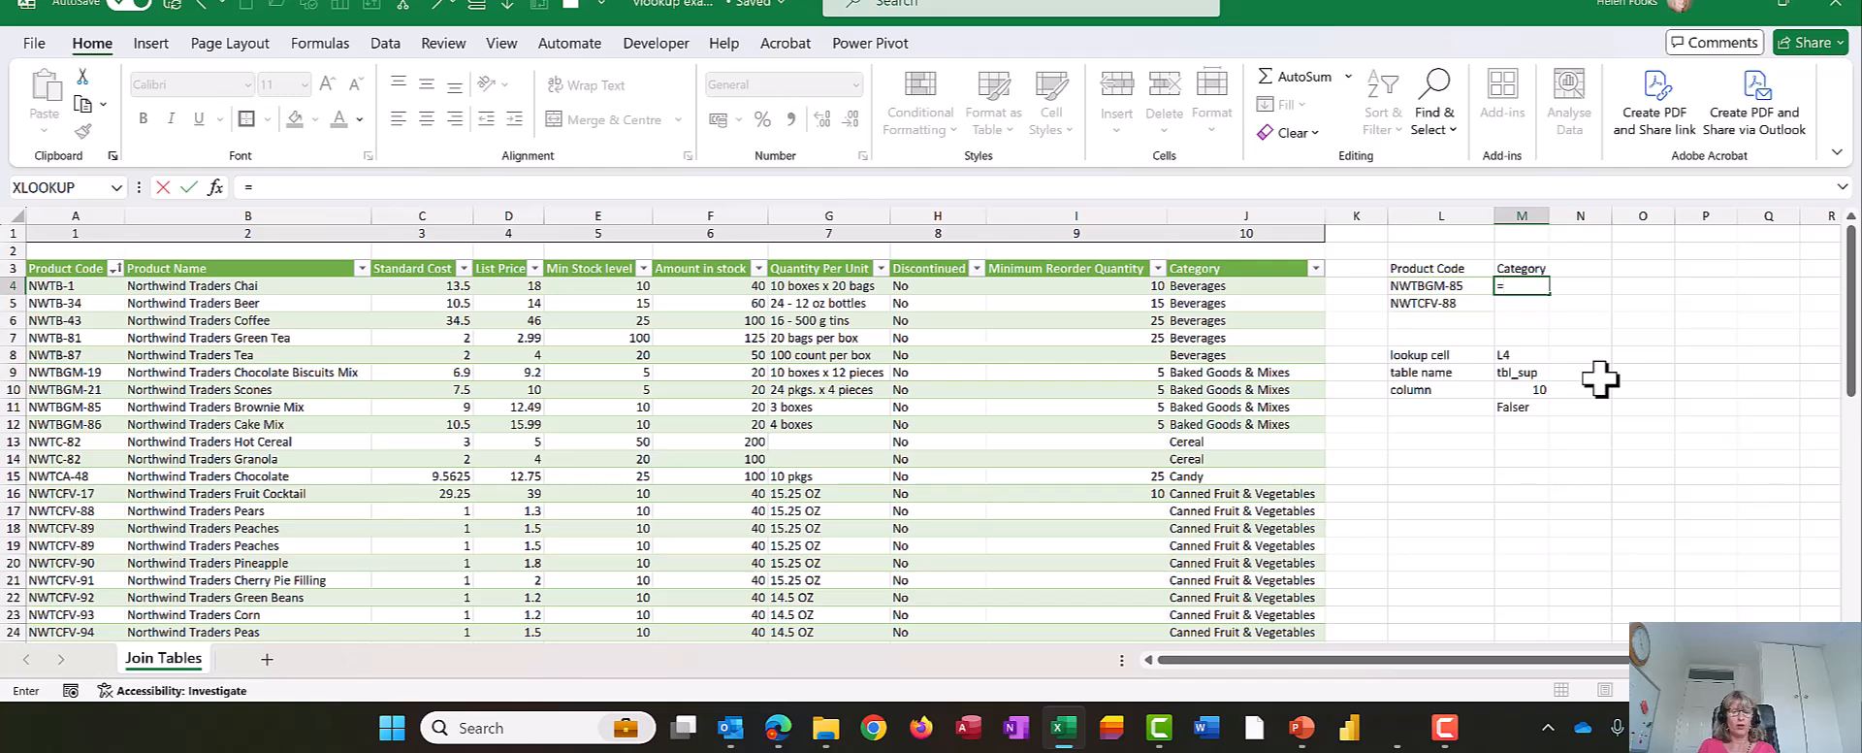
type("vl")
key("Tab")
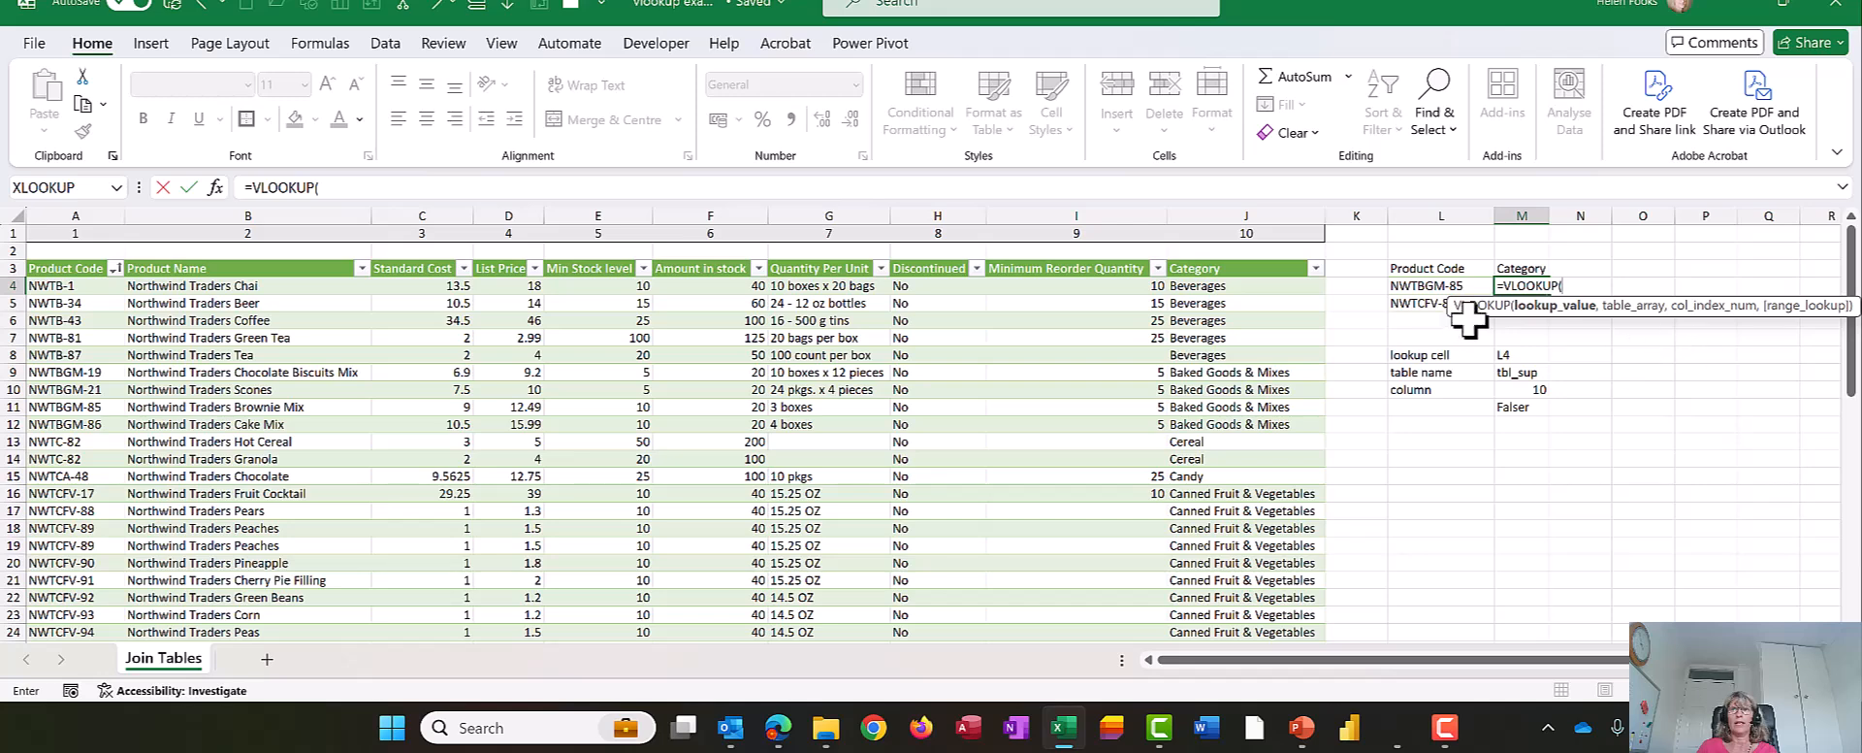
left_click(1461, 284)
type(",tbl")
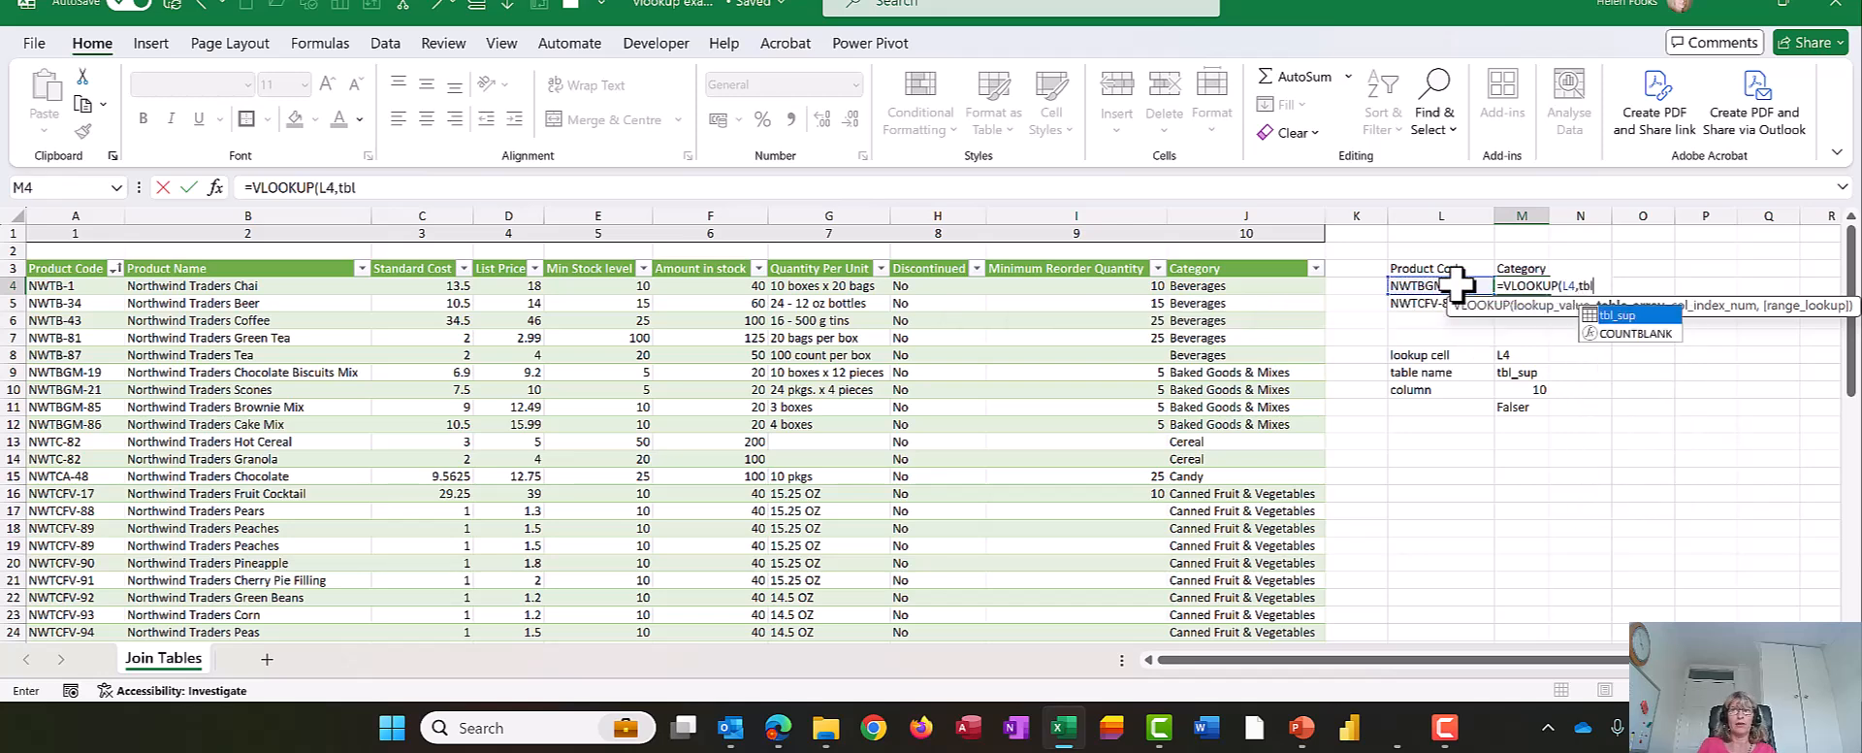
key("Tab")
- Complete the M4 formula with column index 10 and FALSE for an exact match
type(",10,false")
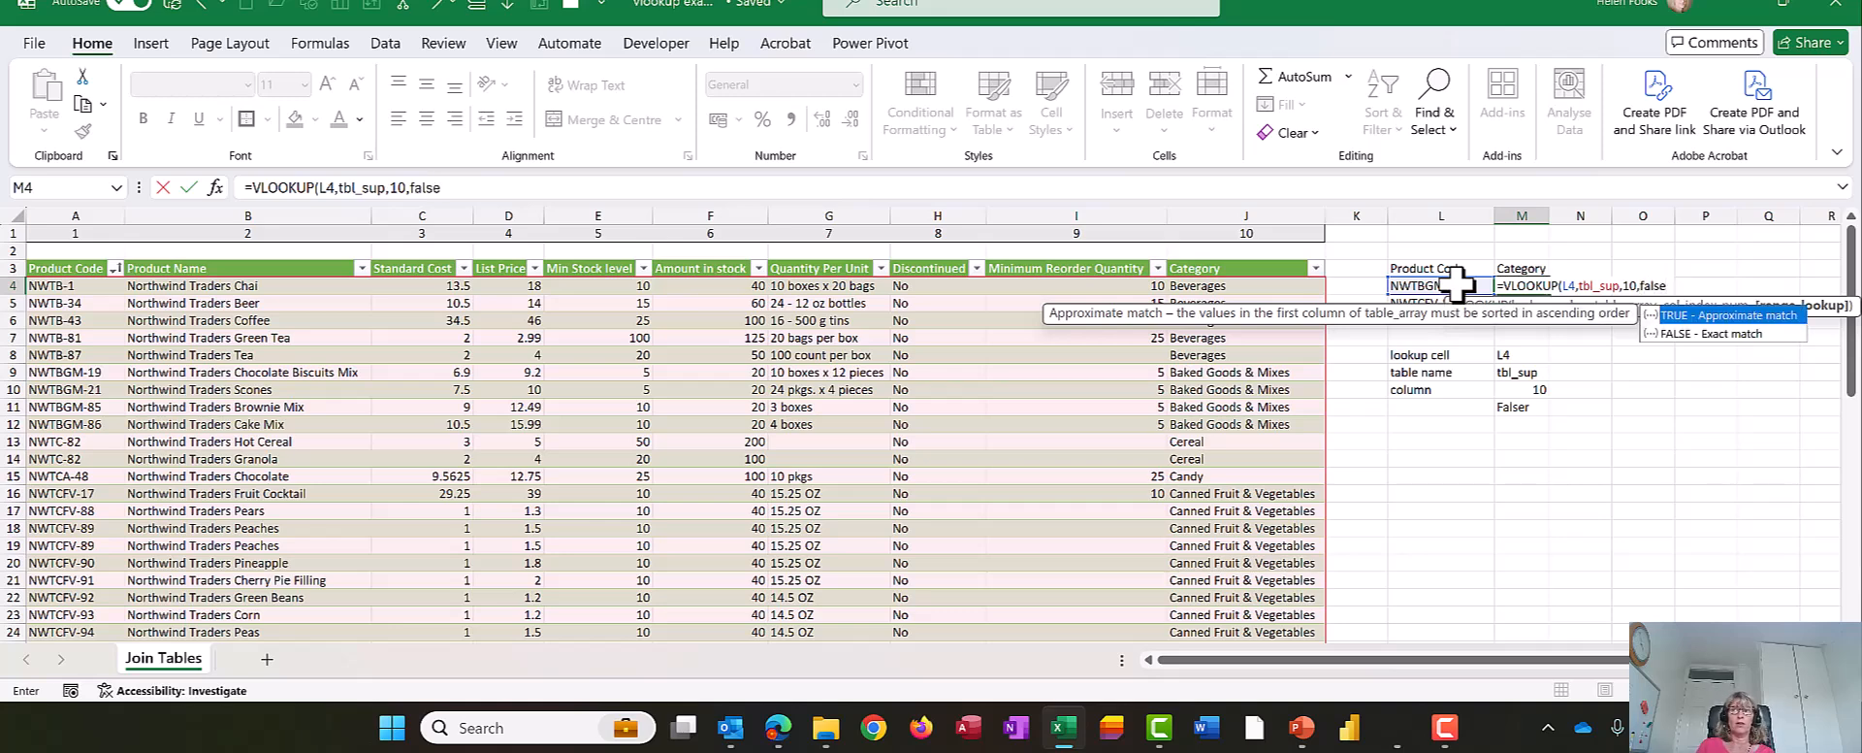
key("Down")
key("Tab")
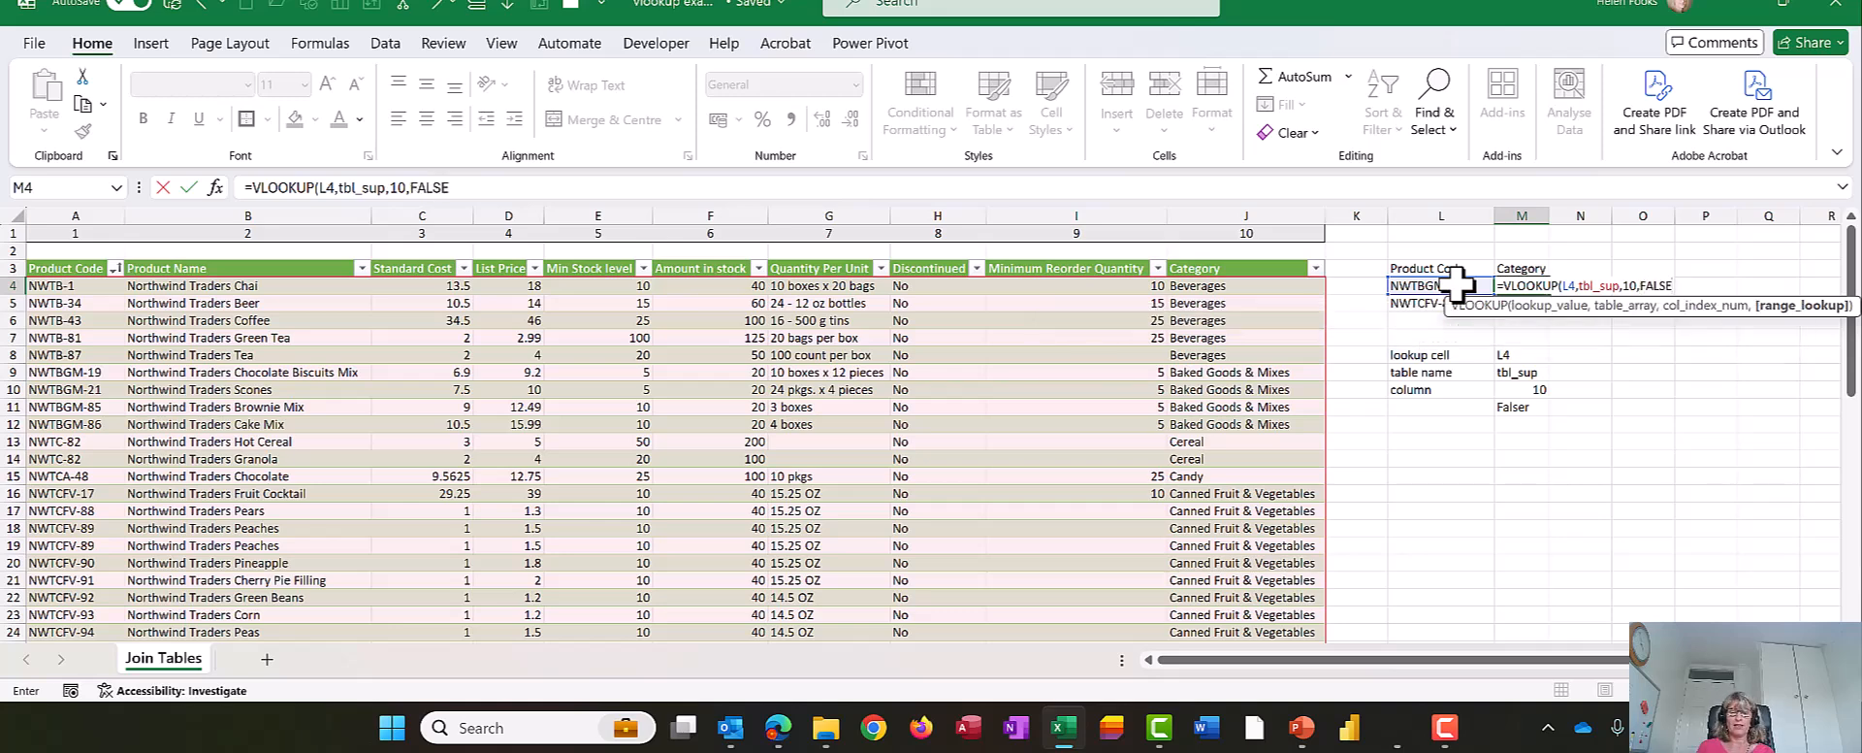
key("Return")
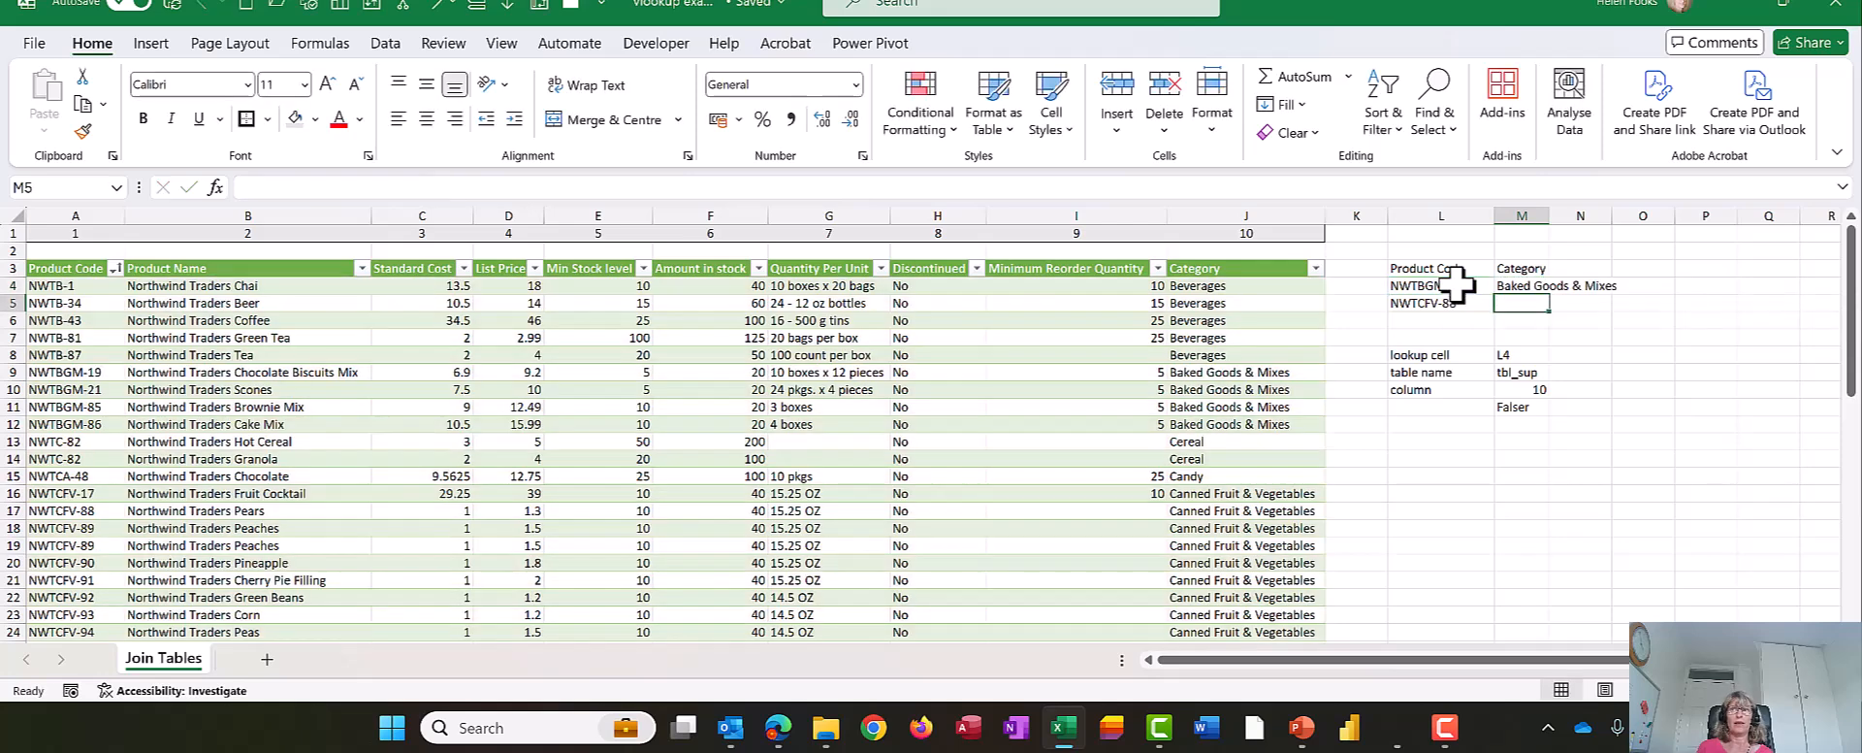
- Copy the VLOOKUP formula from M4 down to M5 for the second product code
left_click(1540, 287)
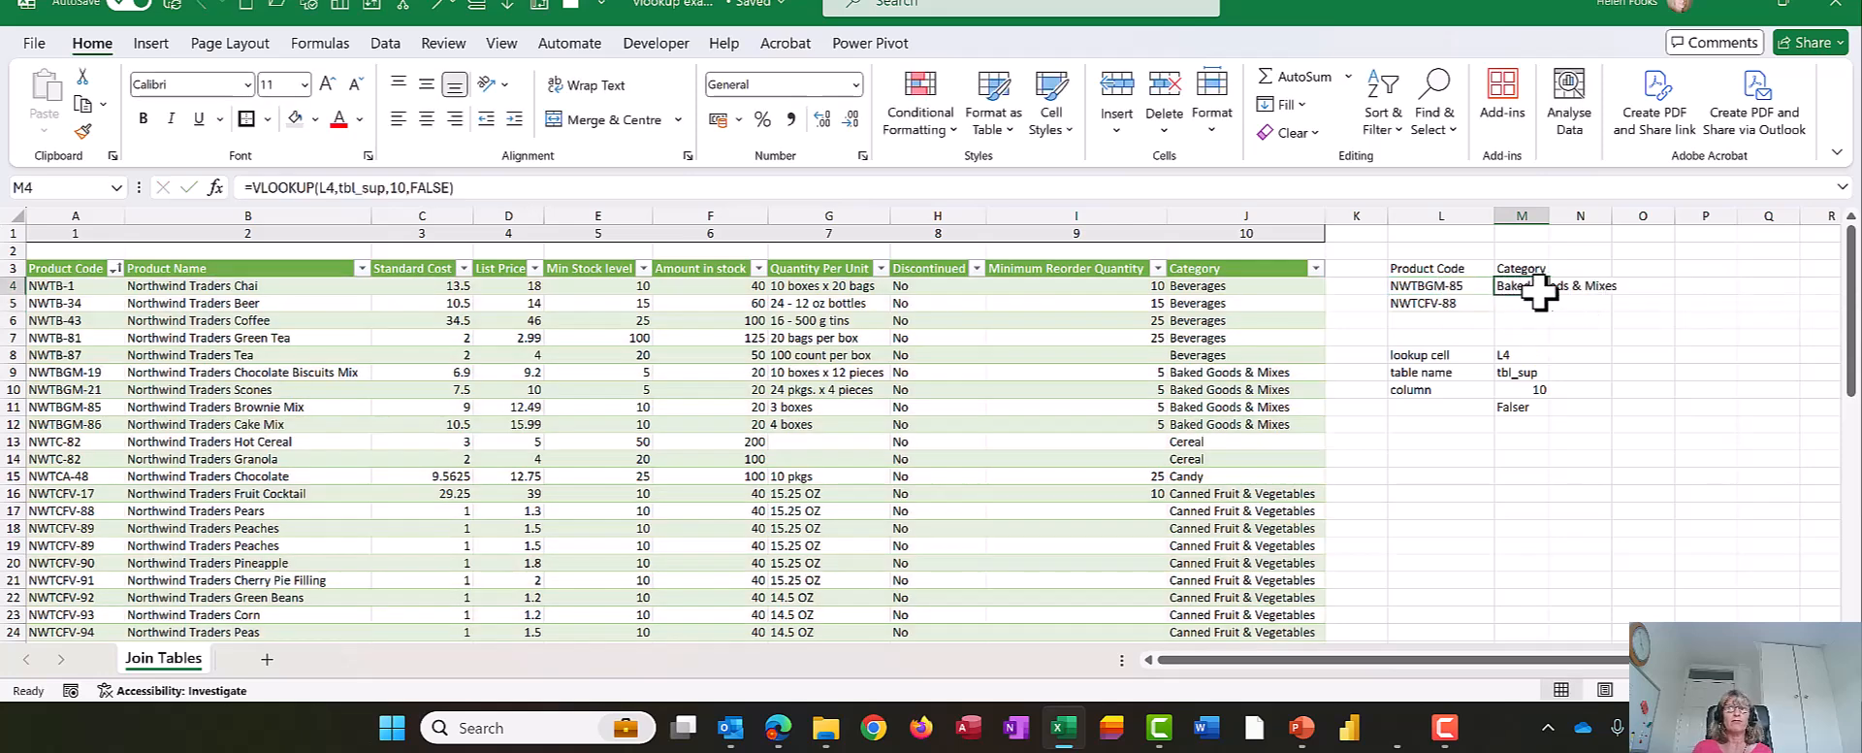
left_click_drag(1553, 296, 1553, 303)
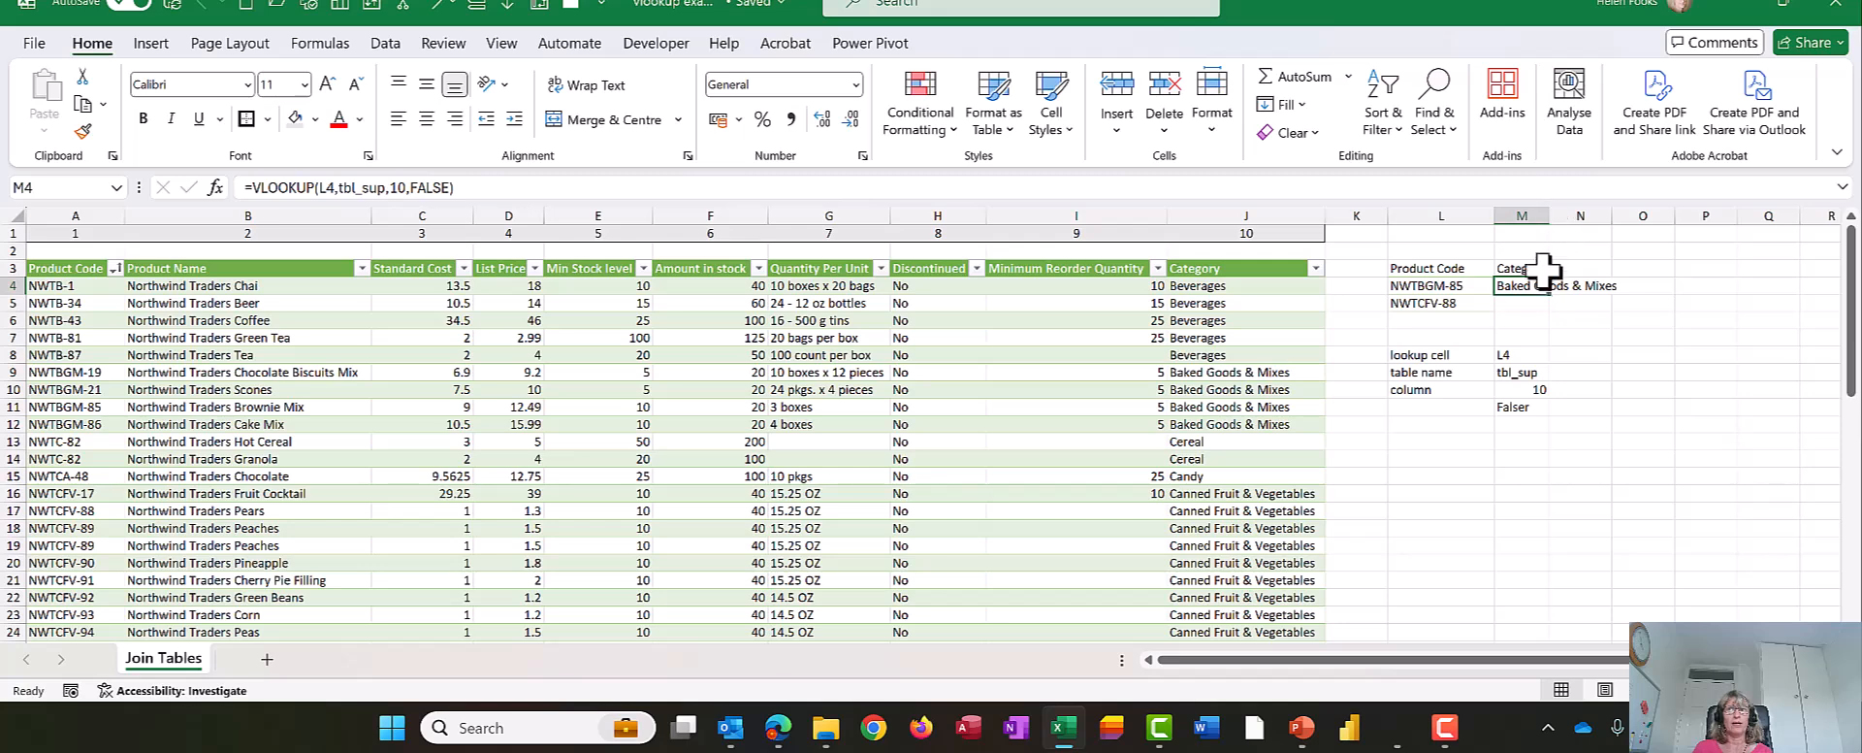
double_click(1549, 309)
- Auto-fit the width of column M to its contents
double_click(1549, 216)
left_click(1546, 215)
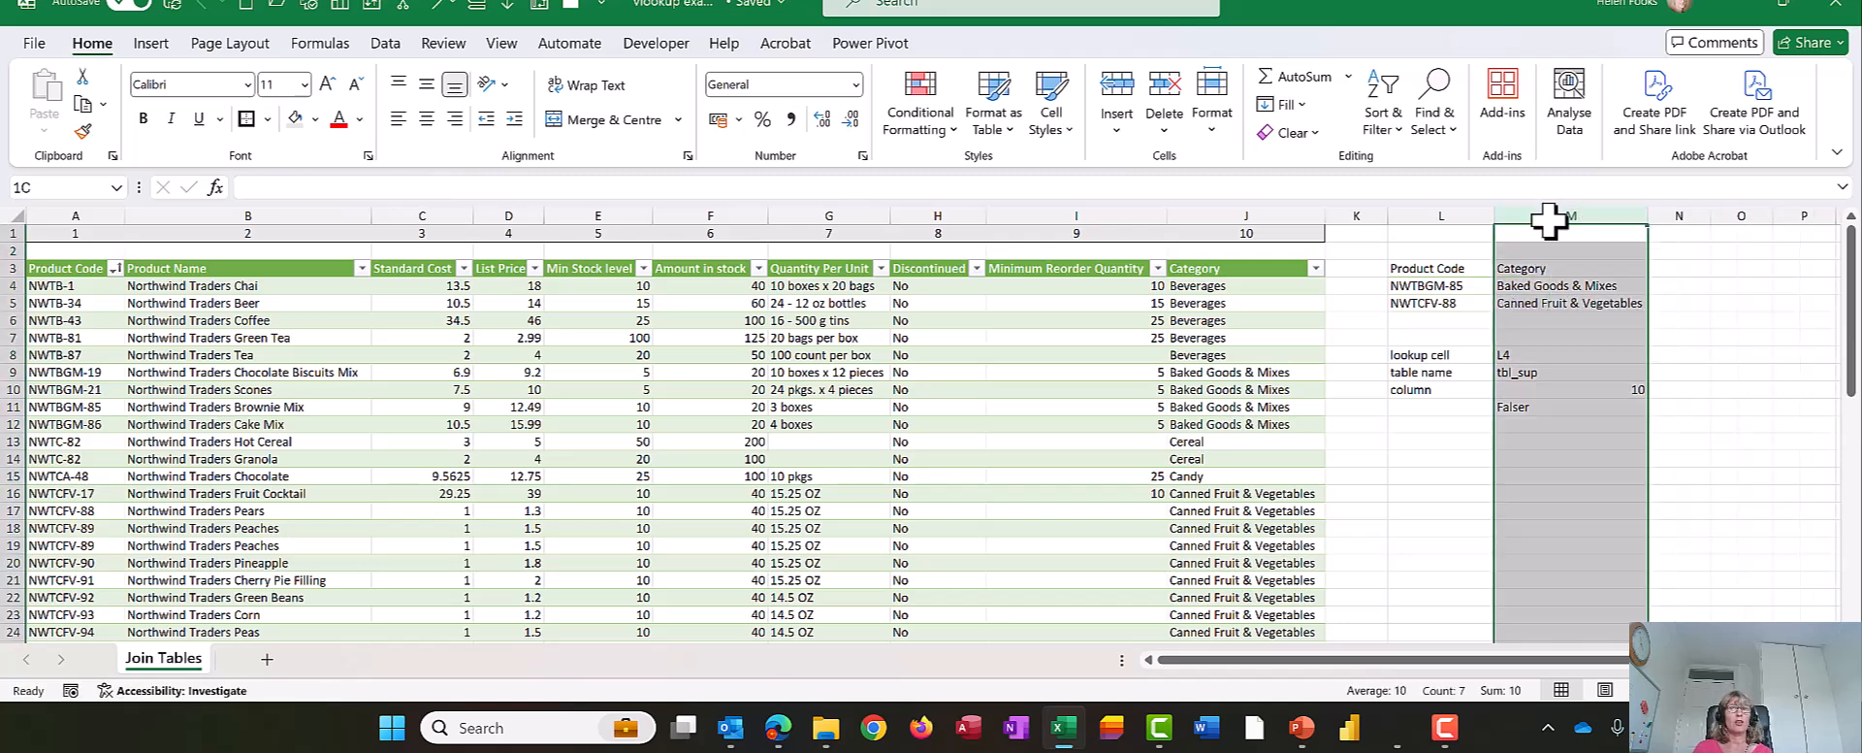
left_click(1519, 441)
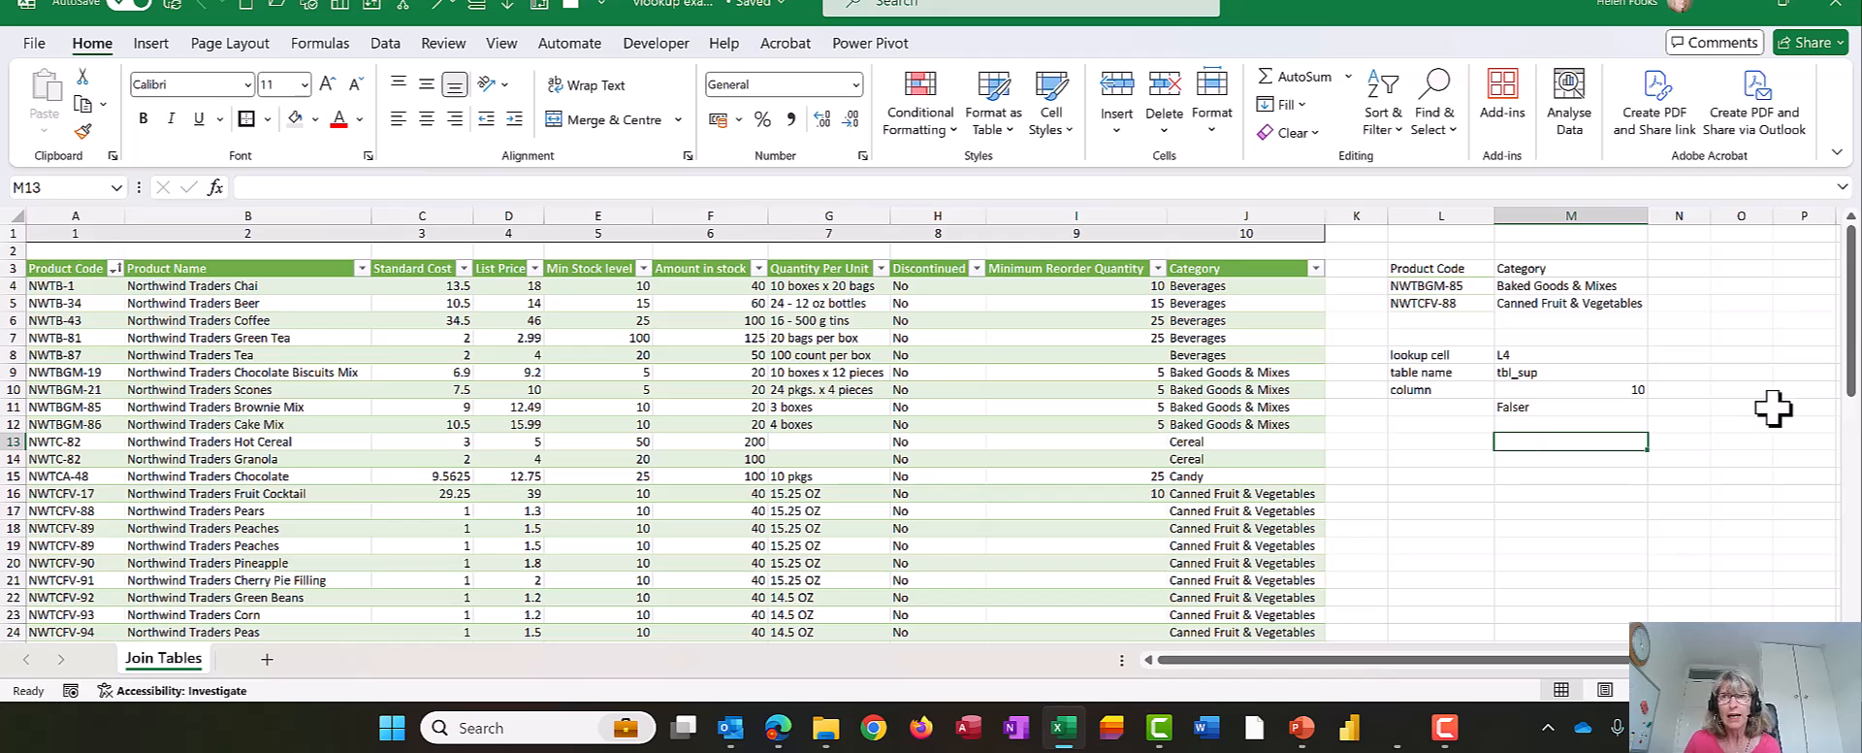
- Correct the misspelled last lookup argument in M11 to FALSE
left_click(1618, 404)
double_click(1618, 405)
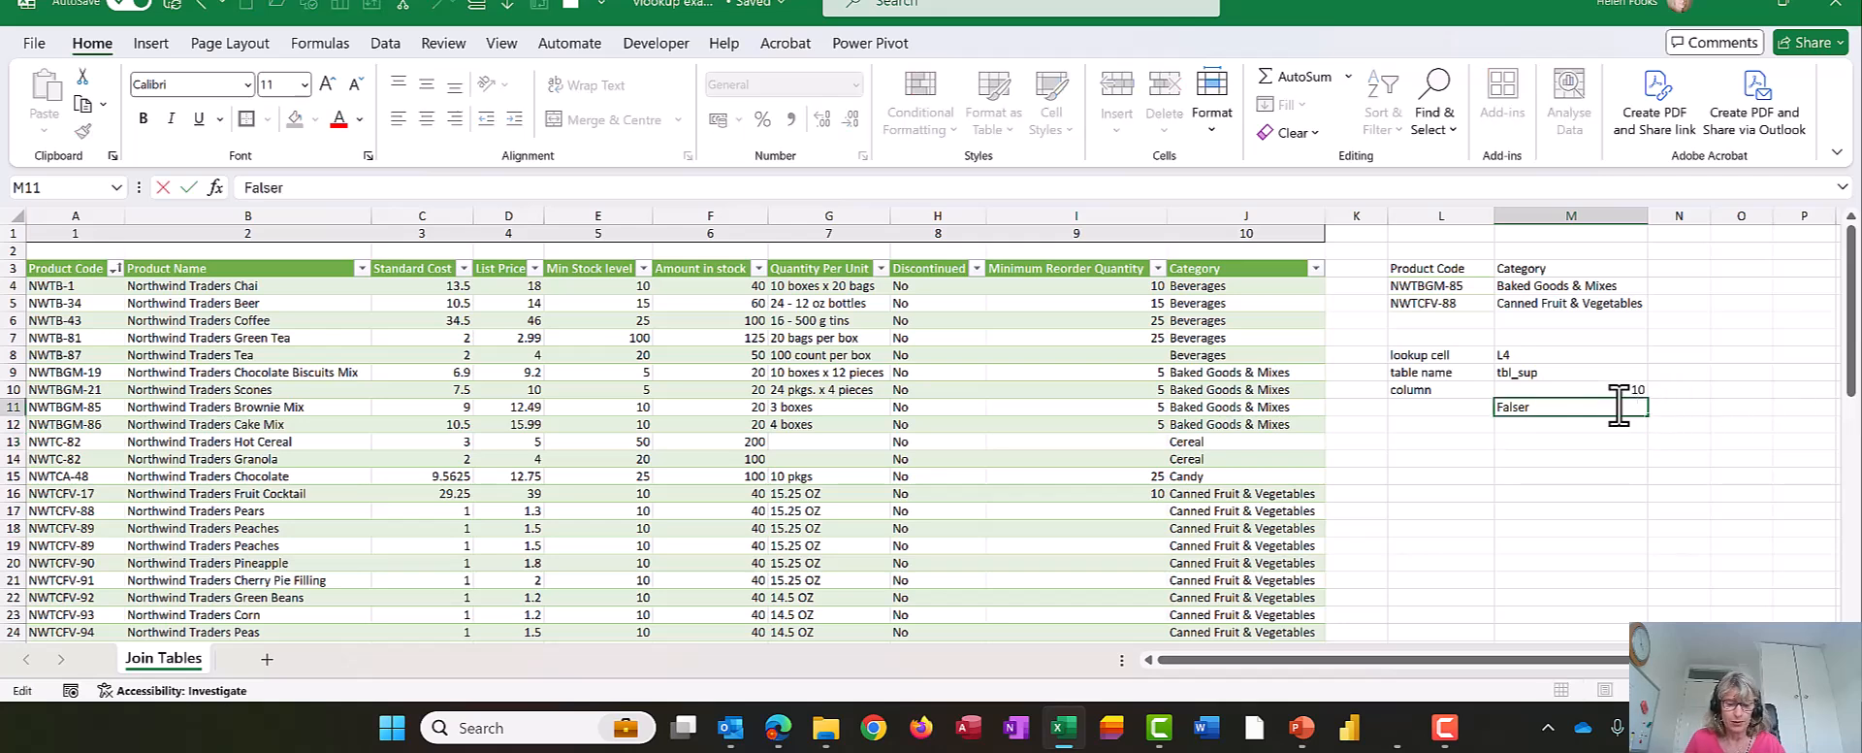
key("Return")
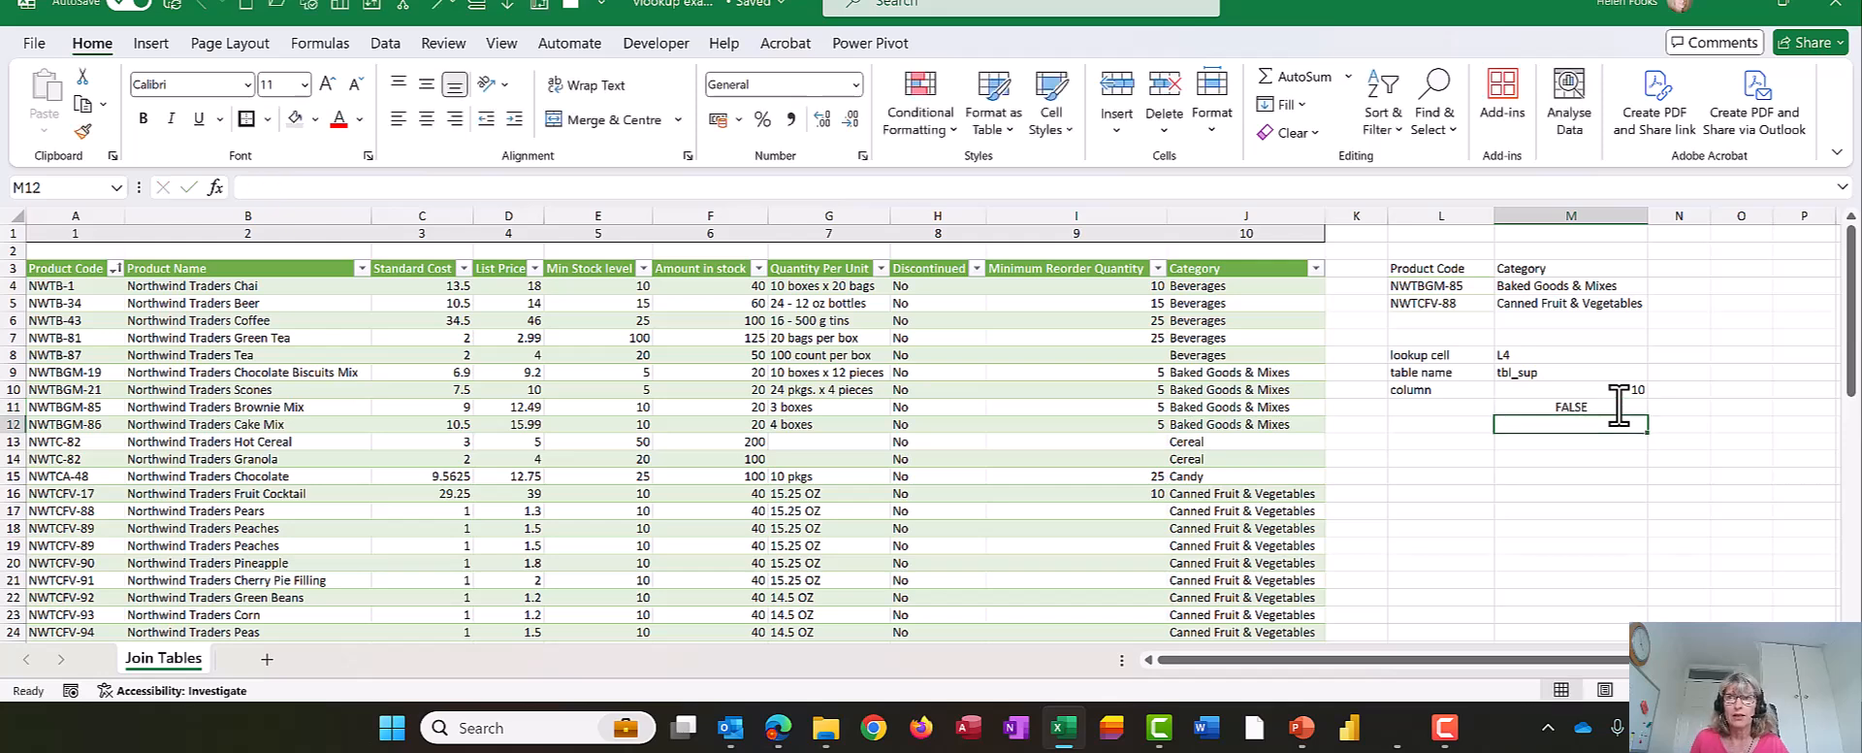
- Clear the two category lookup formulas from M4:M5
left_click_drag(1554, 288, 1556, 302)
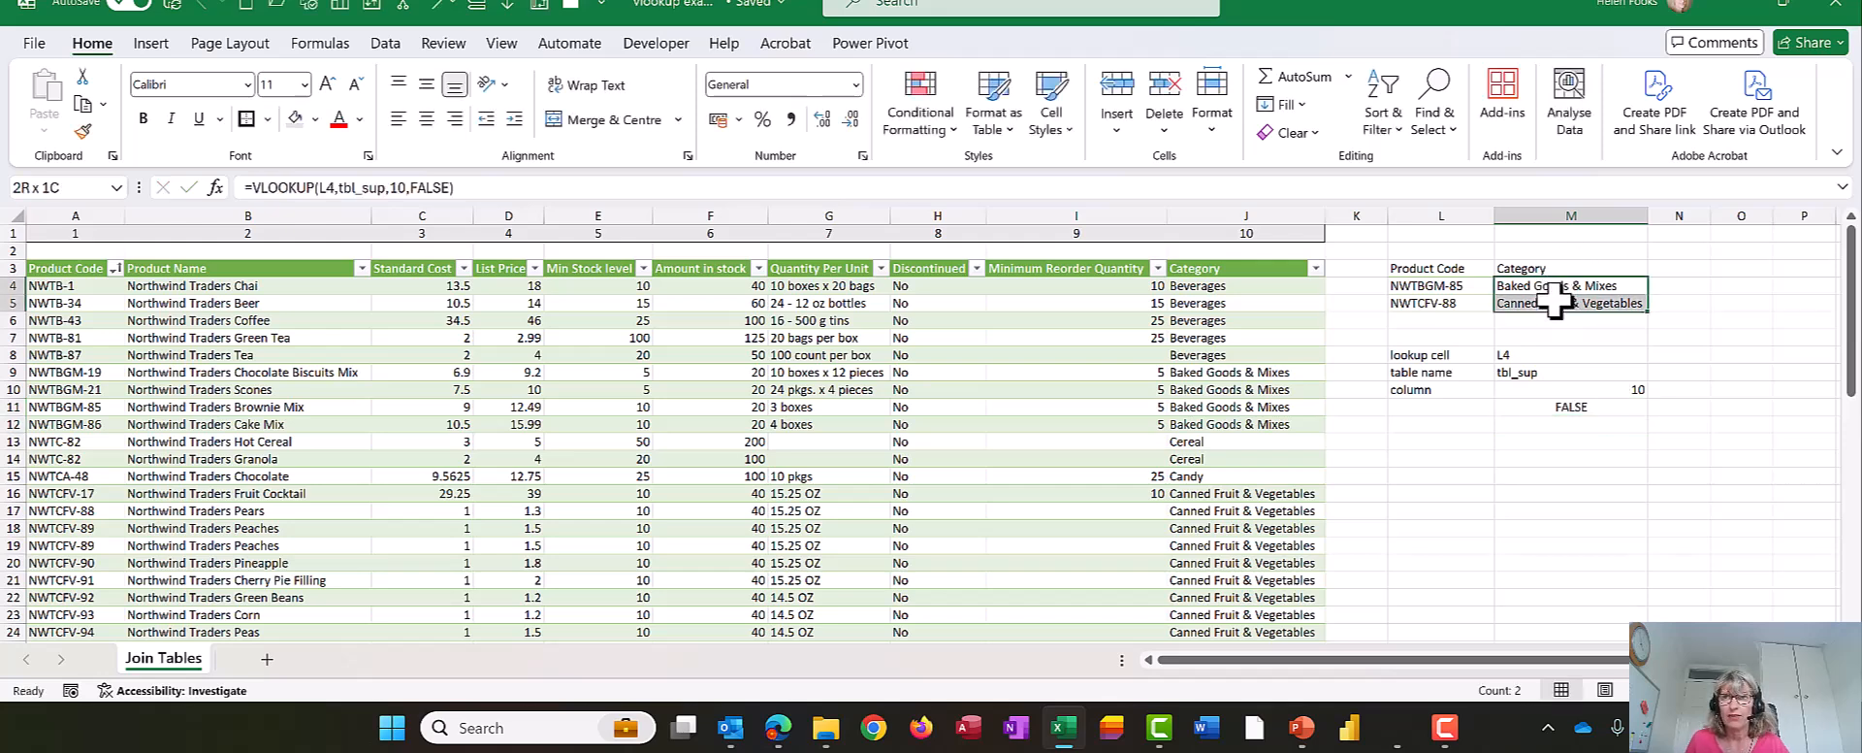
key("Delete")
key("Up")
key("Down")
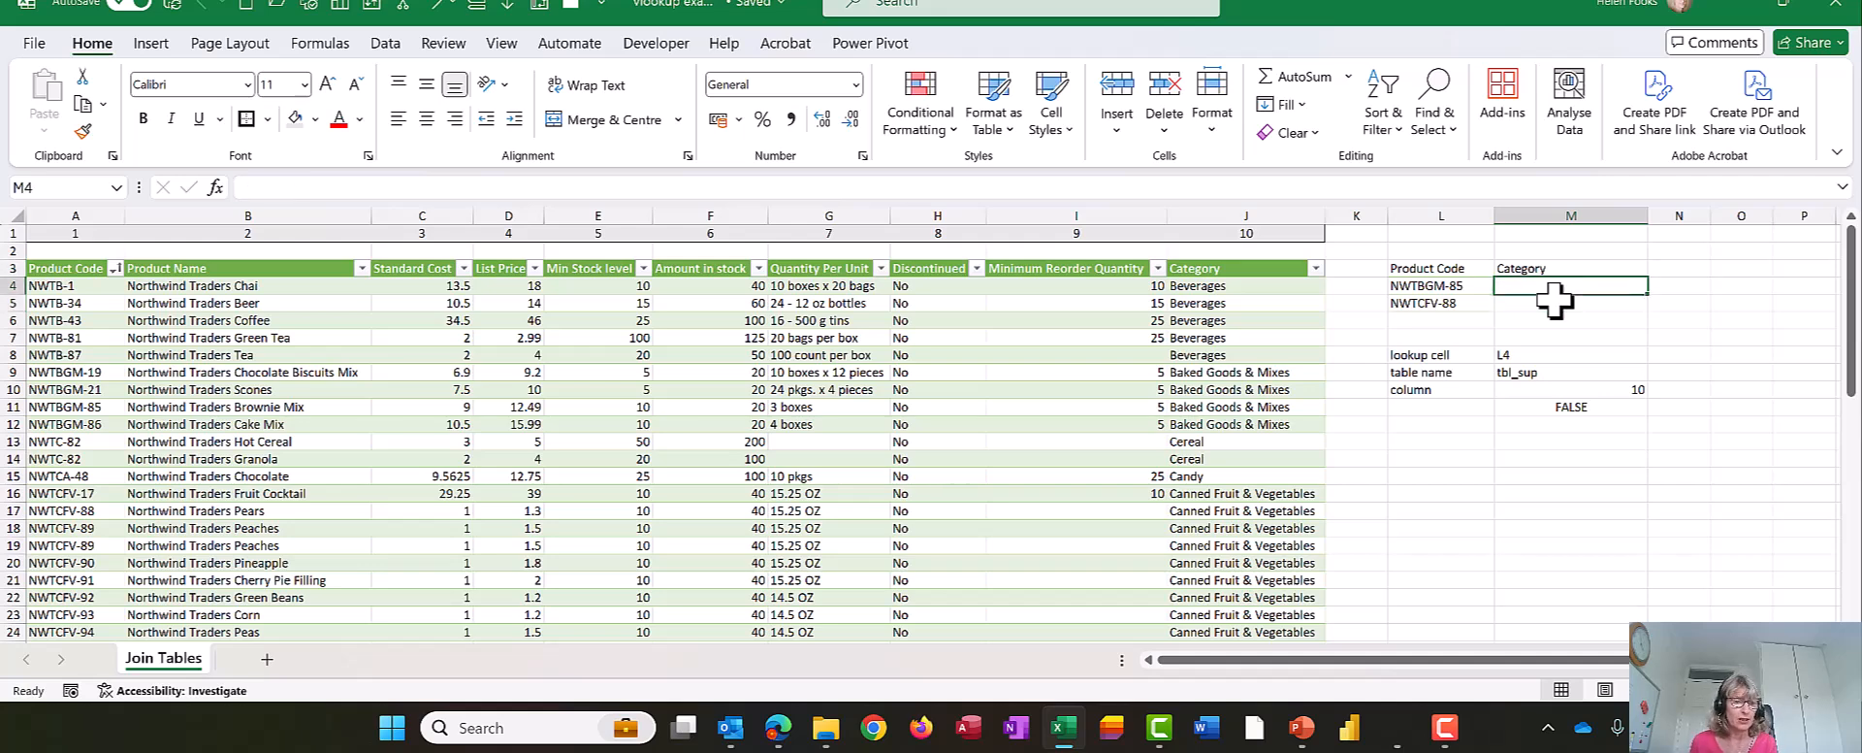
- Begin a new VLOOKUP in the empty M4, using L4 as the lookup value and tbl_sup as the table array
type("=vl")
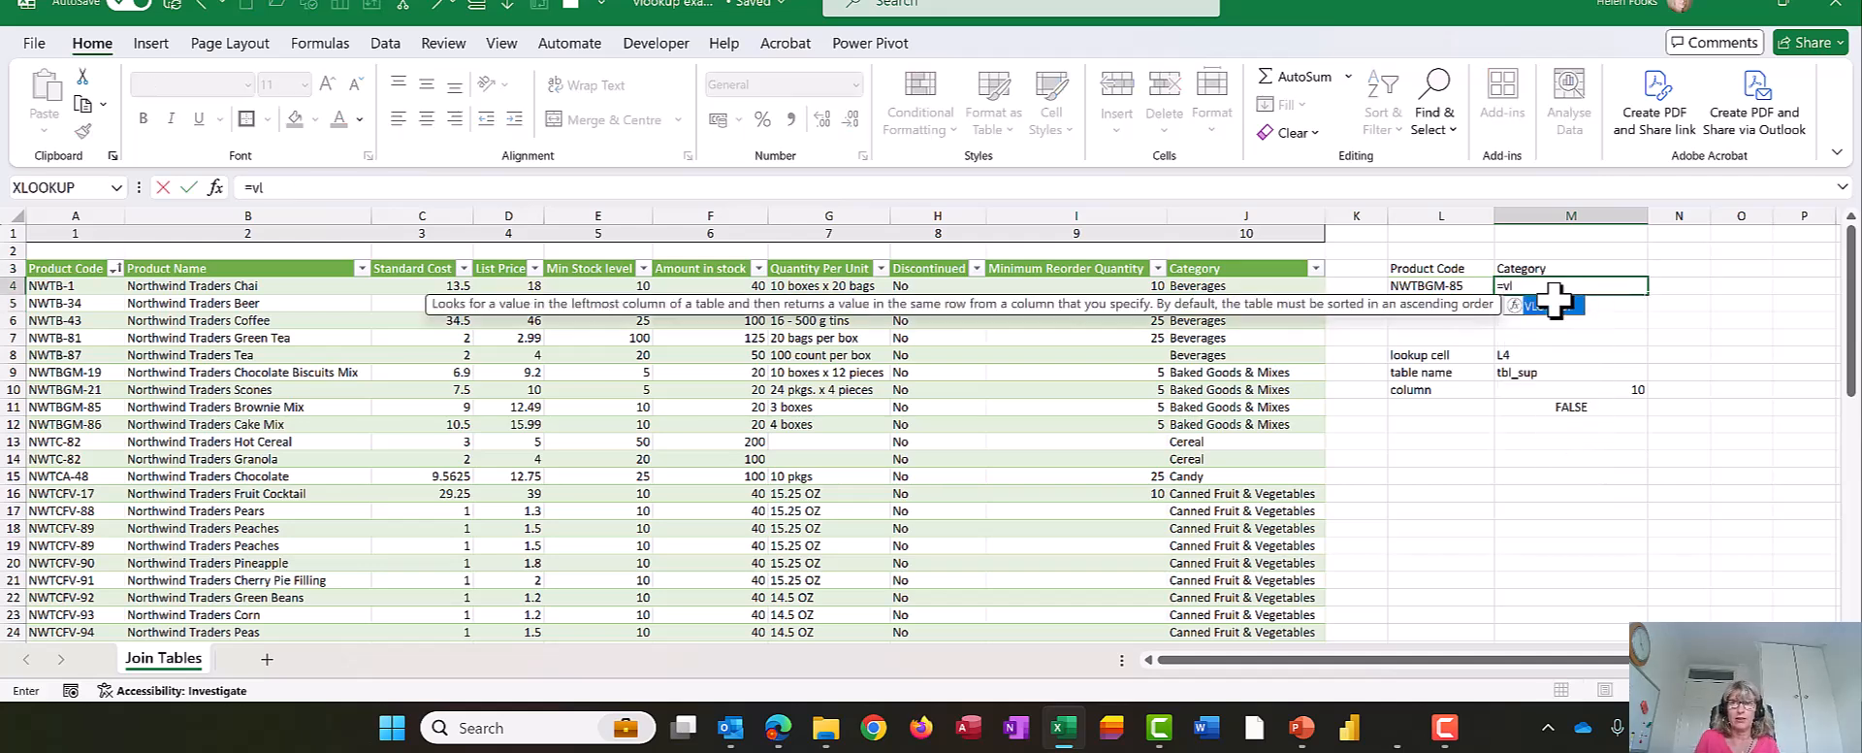
key("Tab")
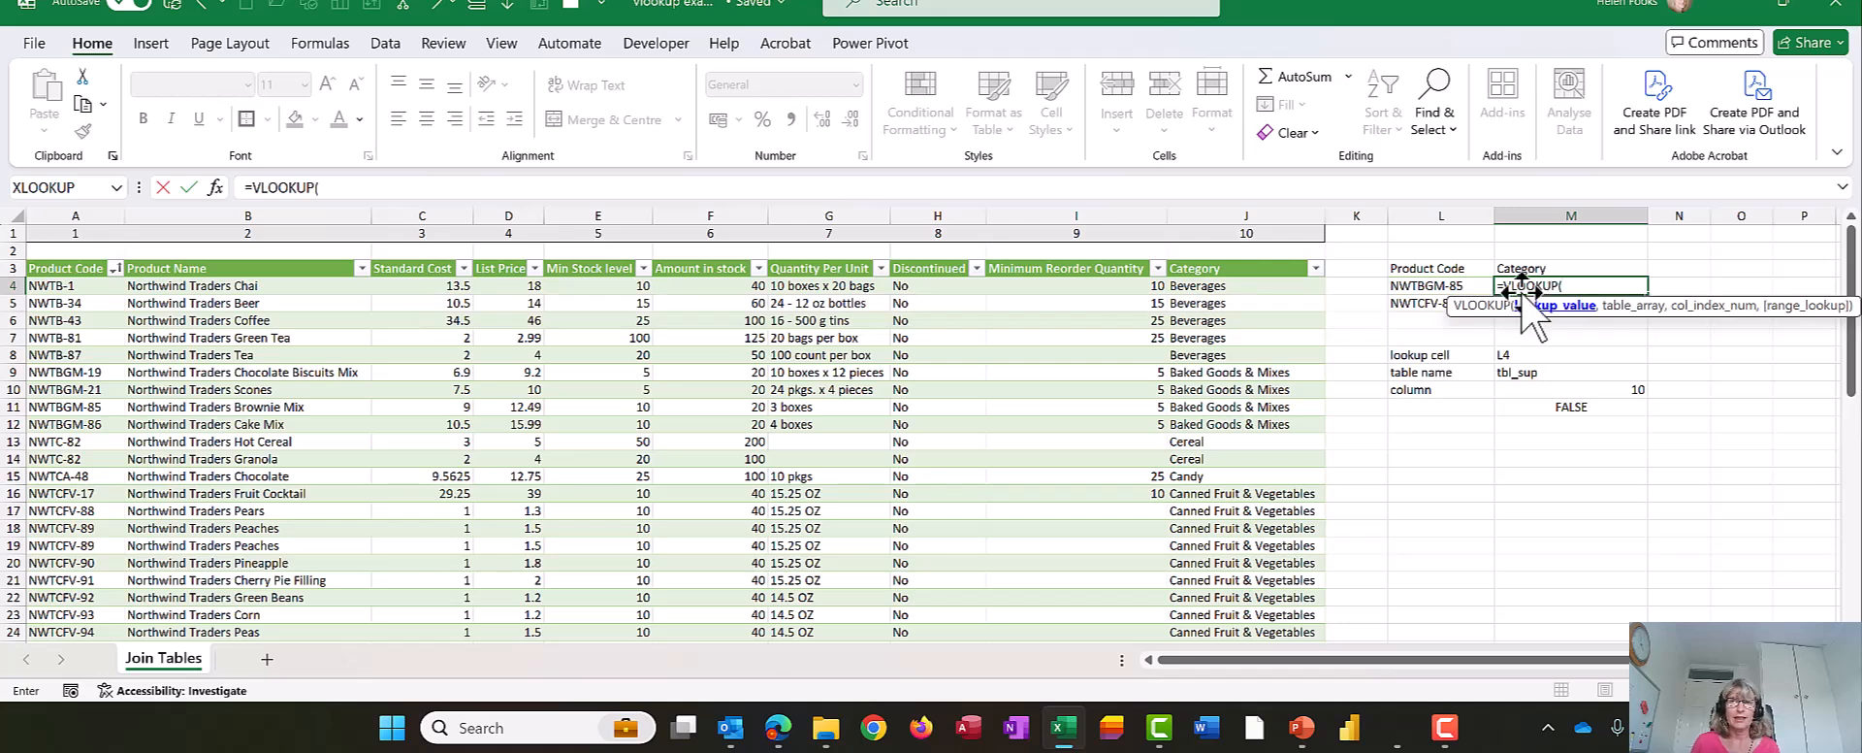
left_click(1471, 284)
type(",")
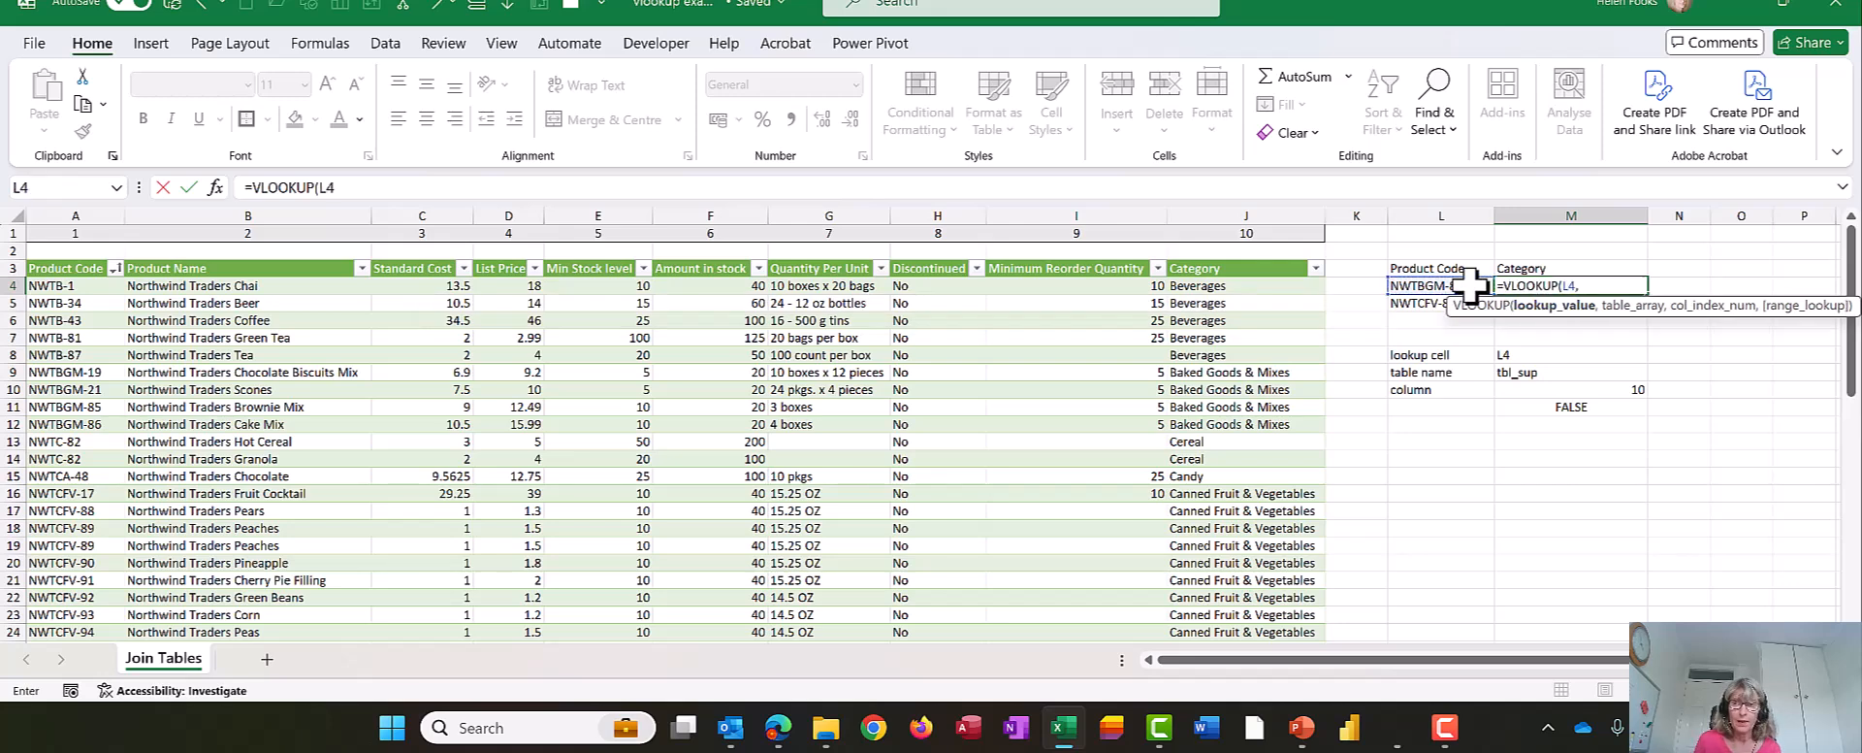
type("tbl")
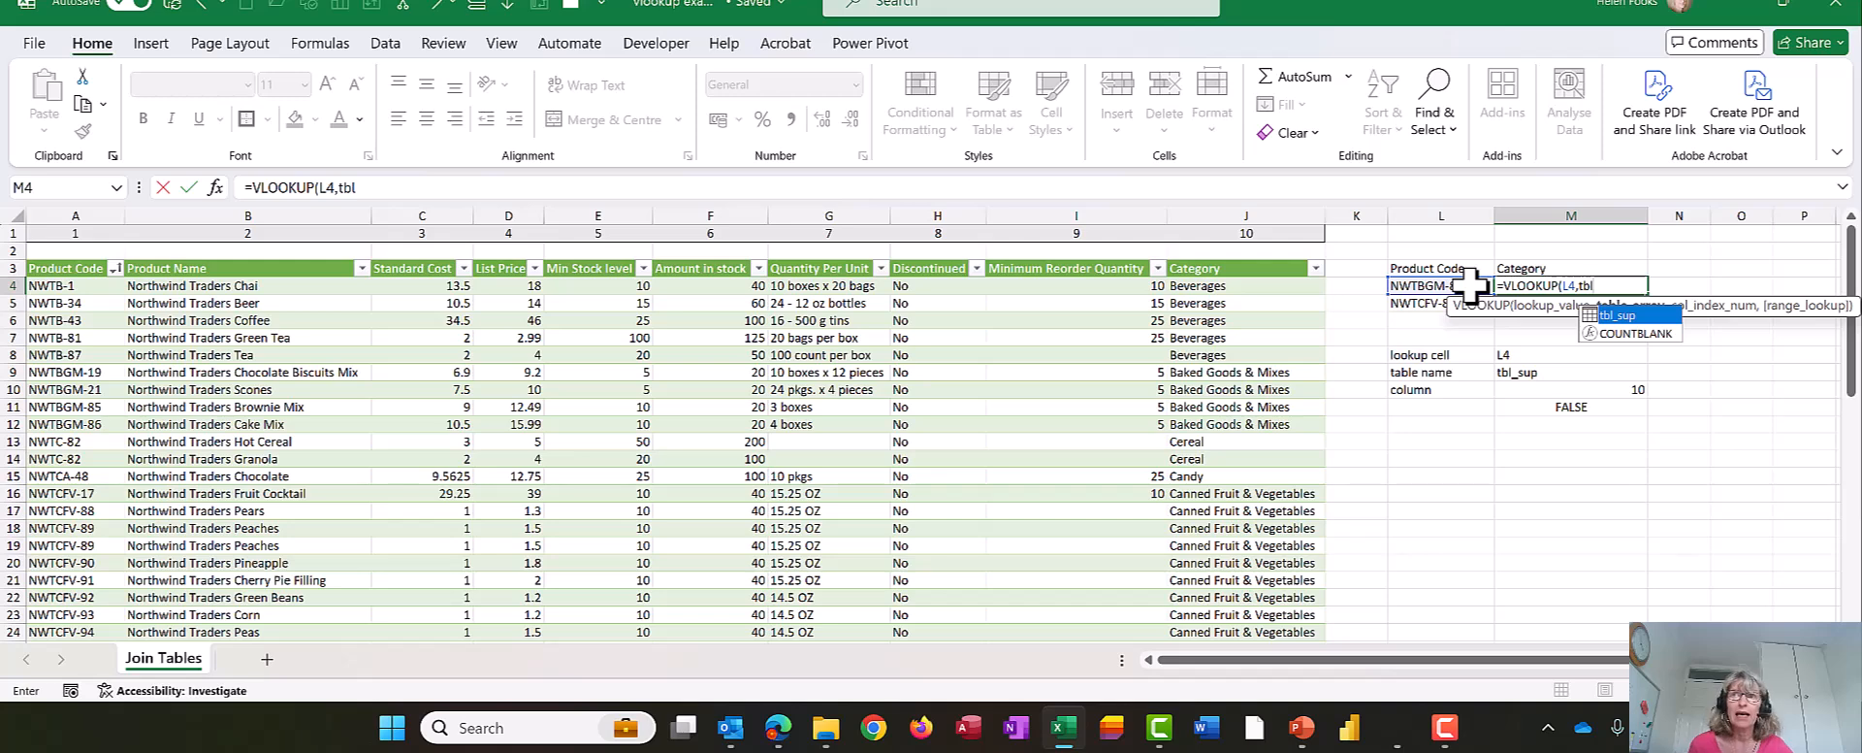
key("Tab")
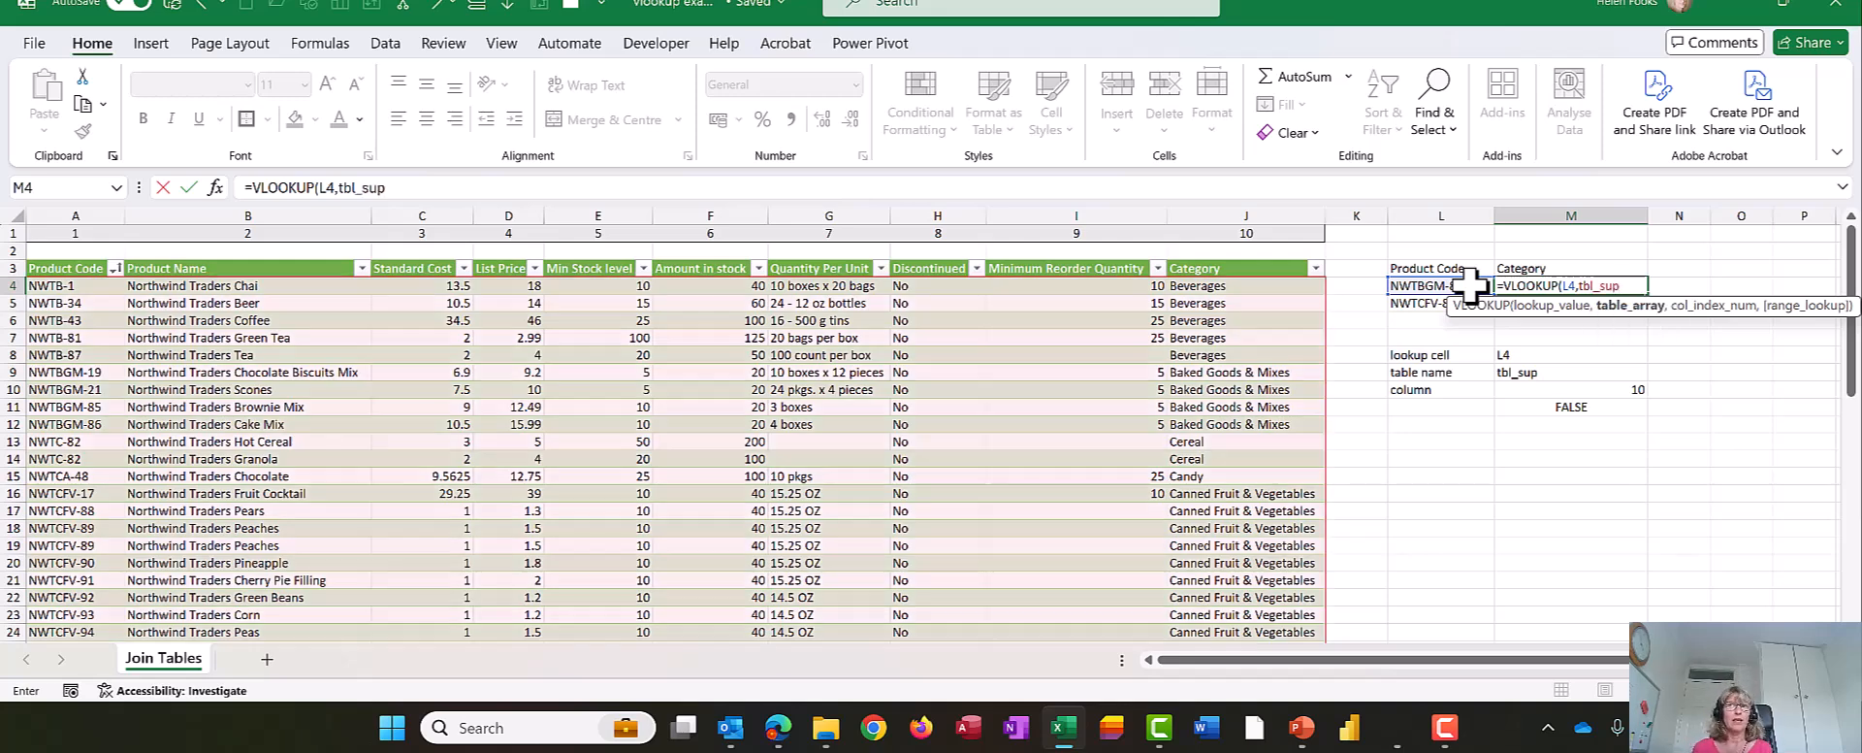
type(",")
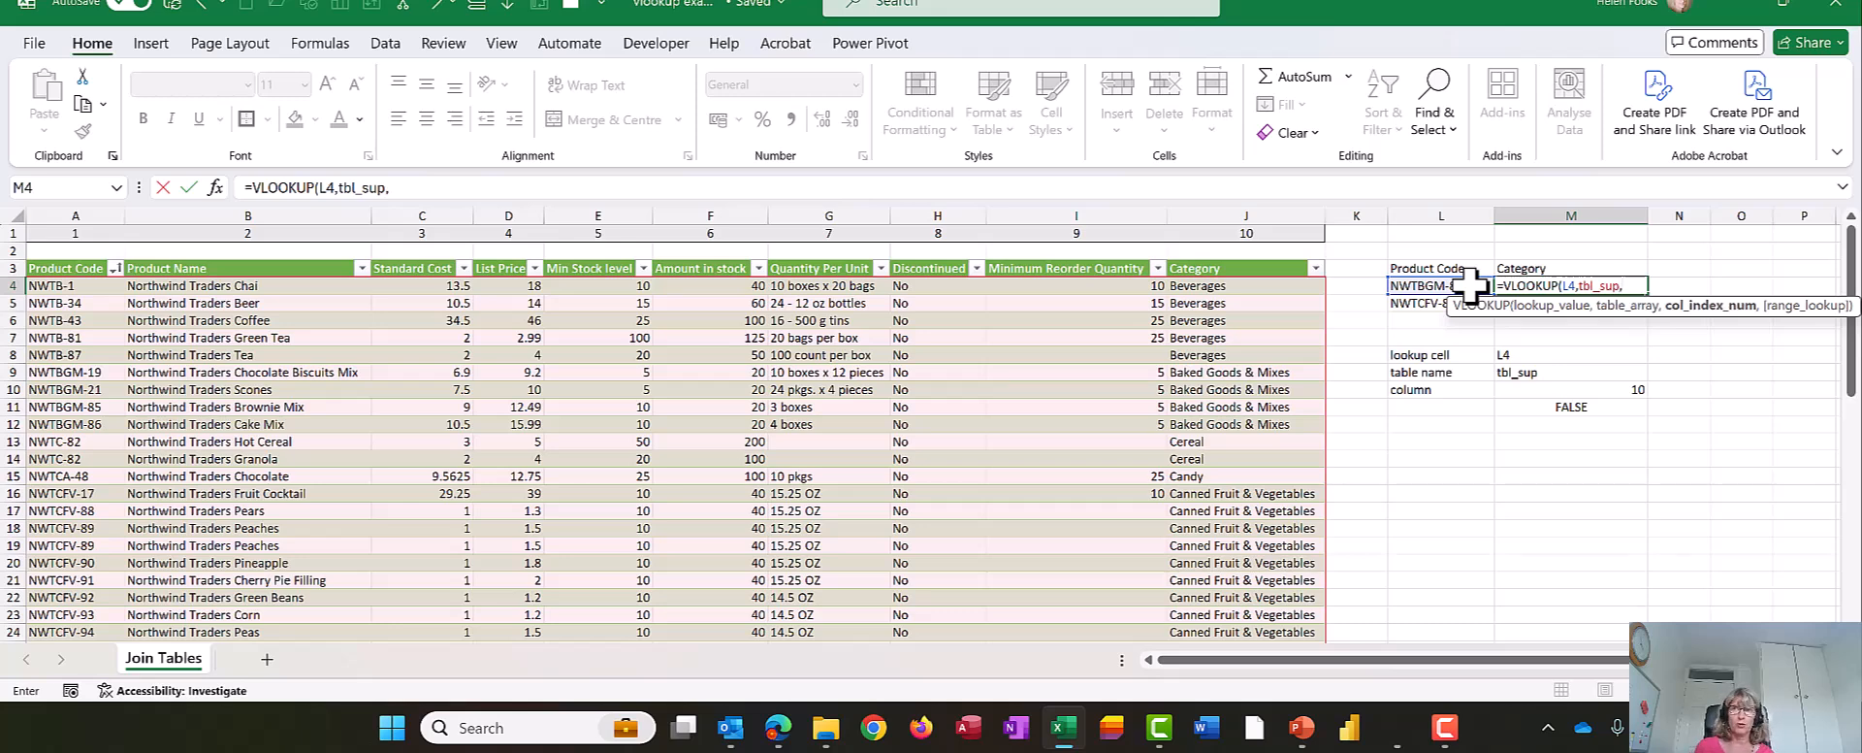
type("10")
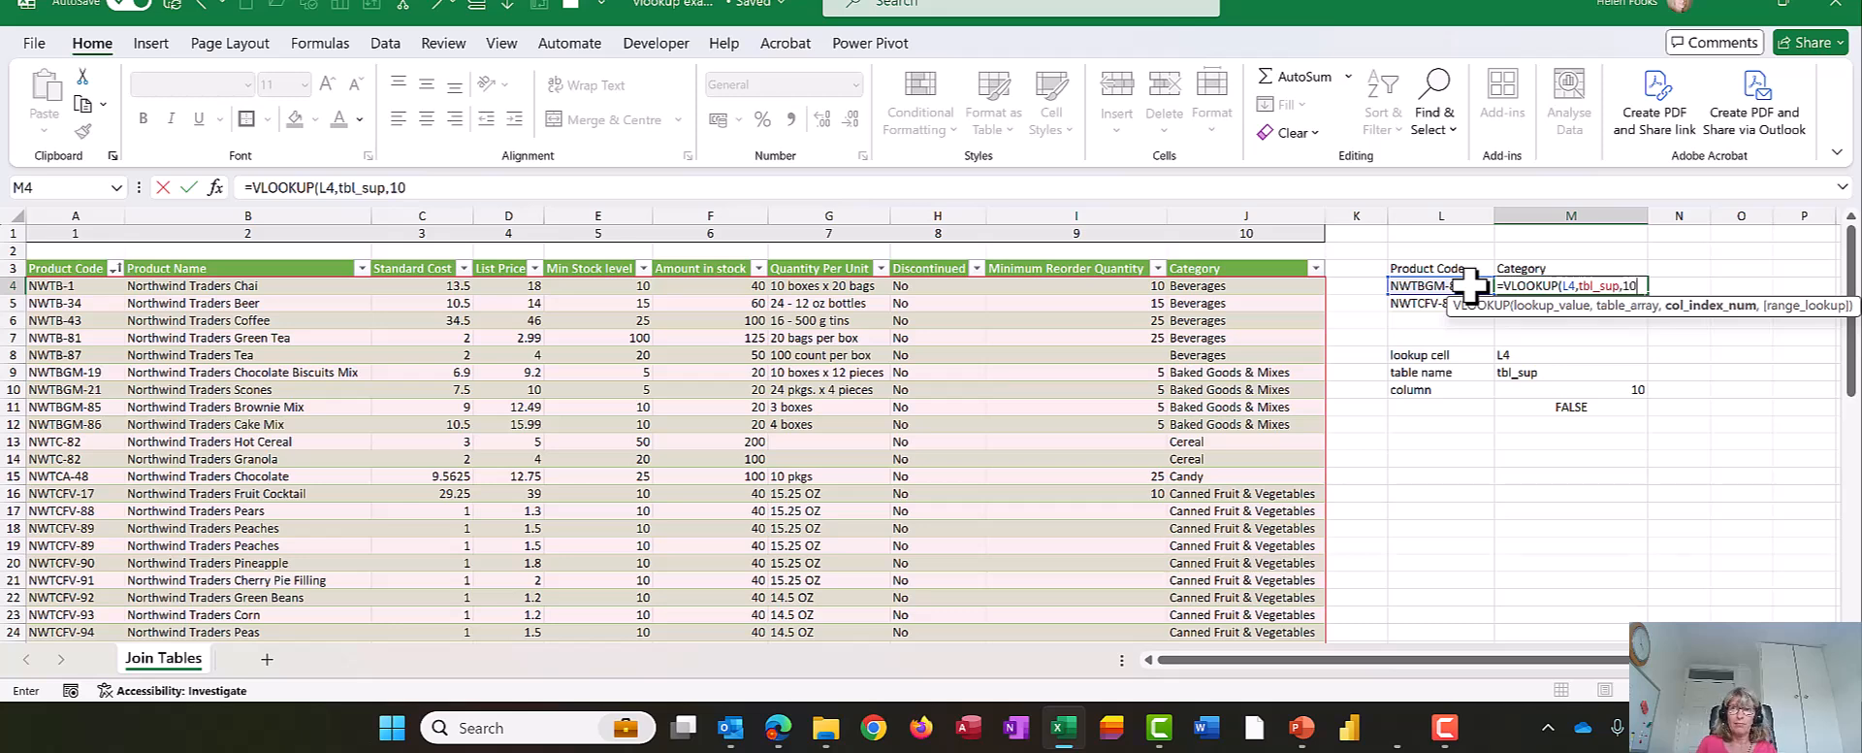
type(",")
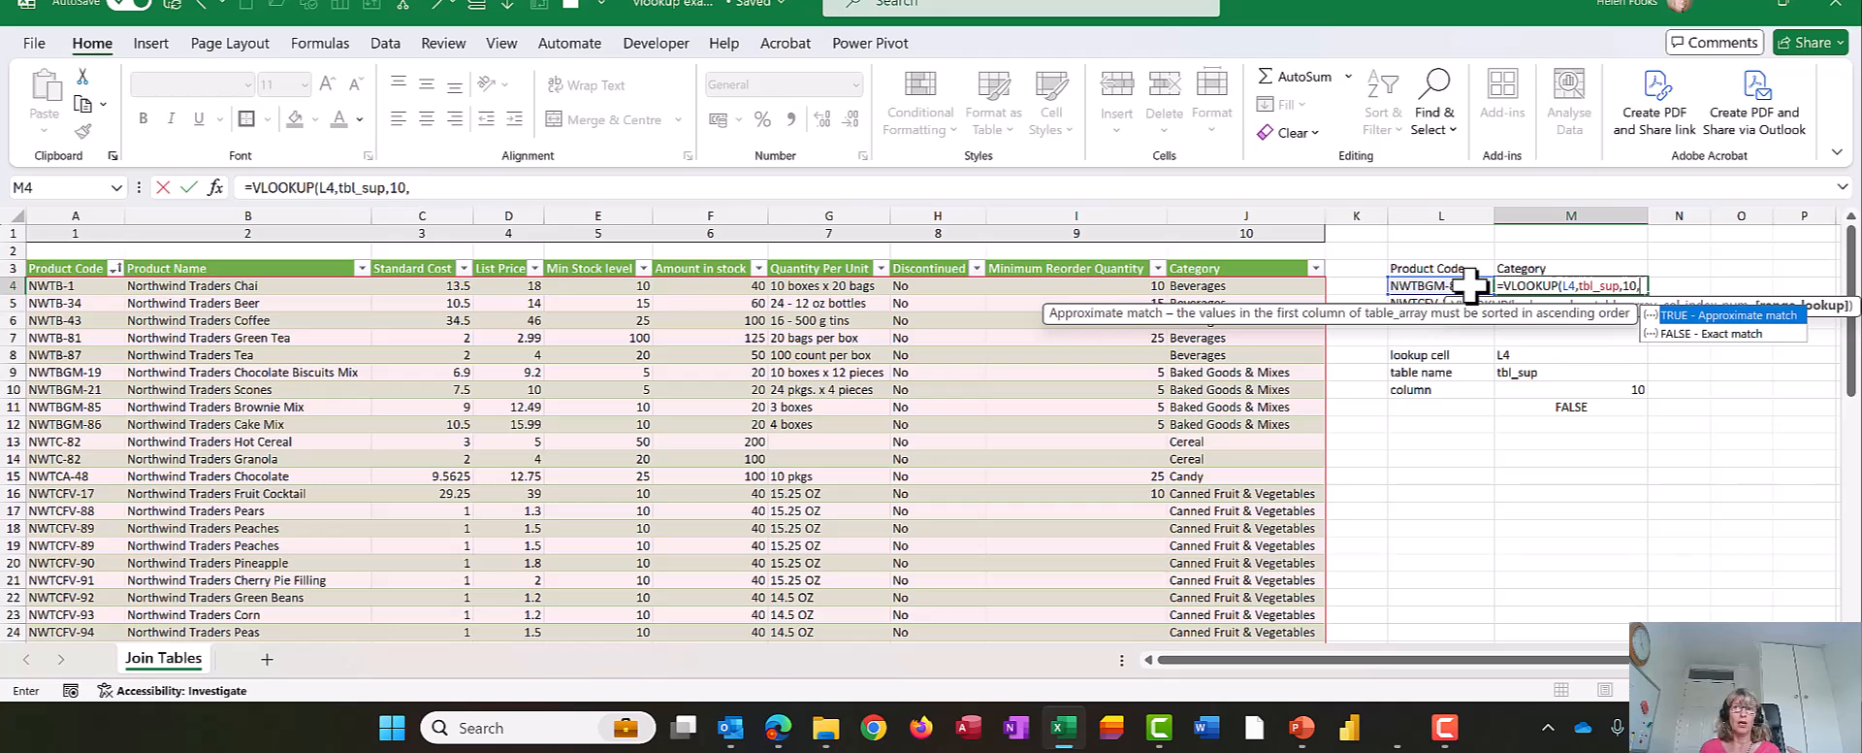
- Finish the lookup in M4 with column index 10, the FALSE exact match option and a closing parenthesis
key("Down")
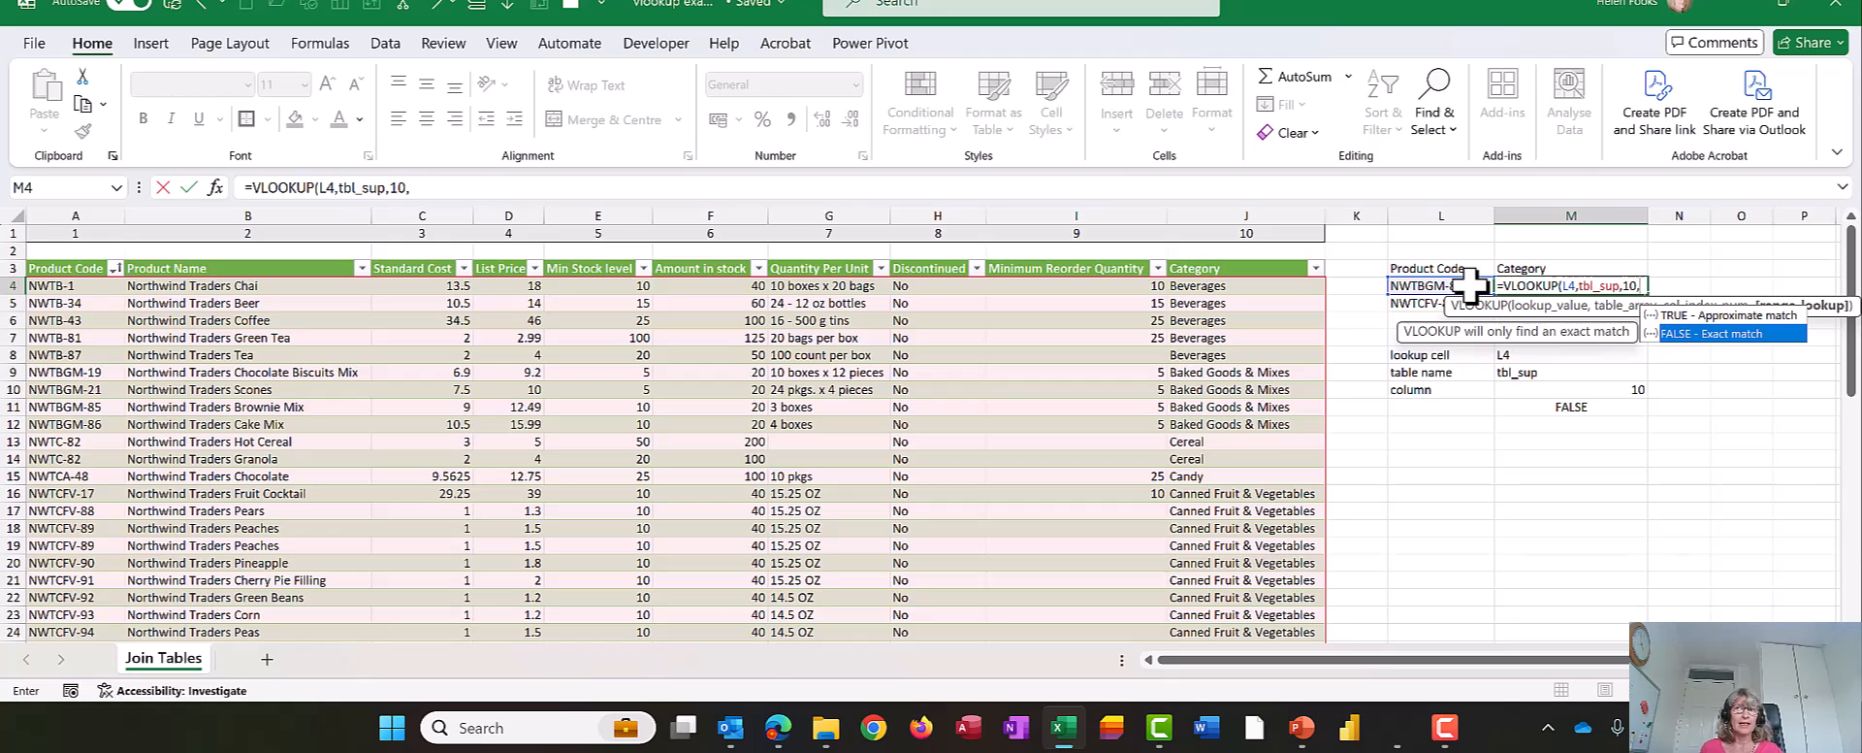
key("Tab")
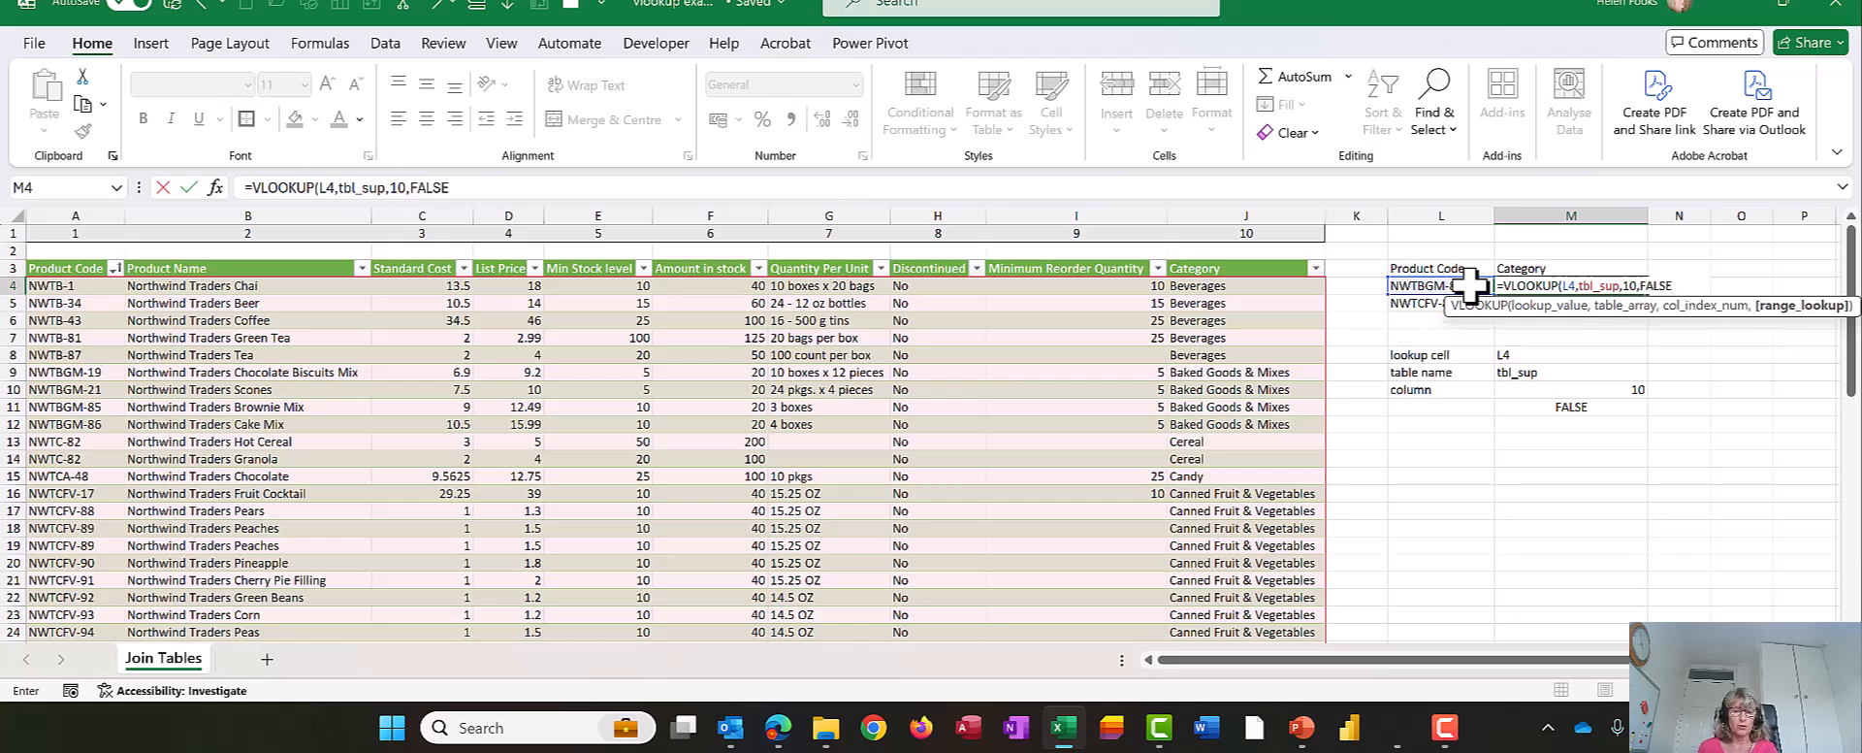
type(")")
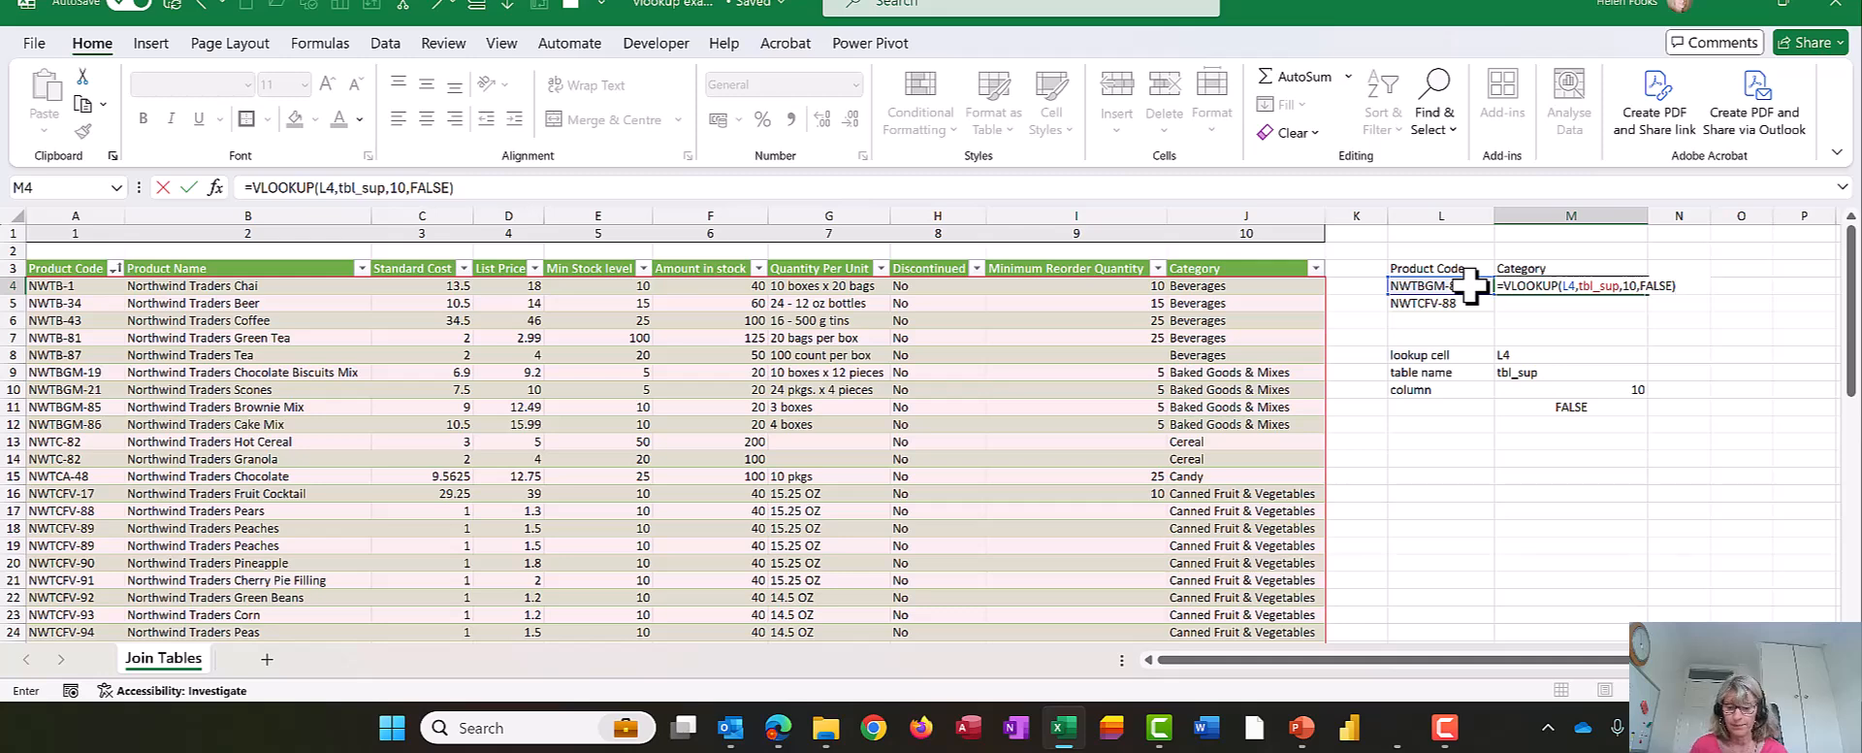
key("Return")
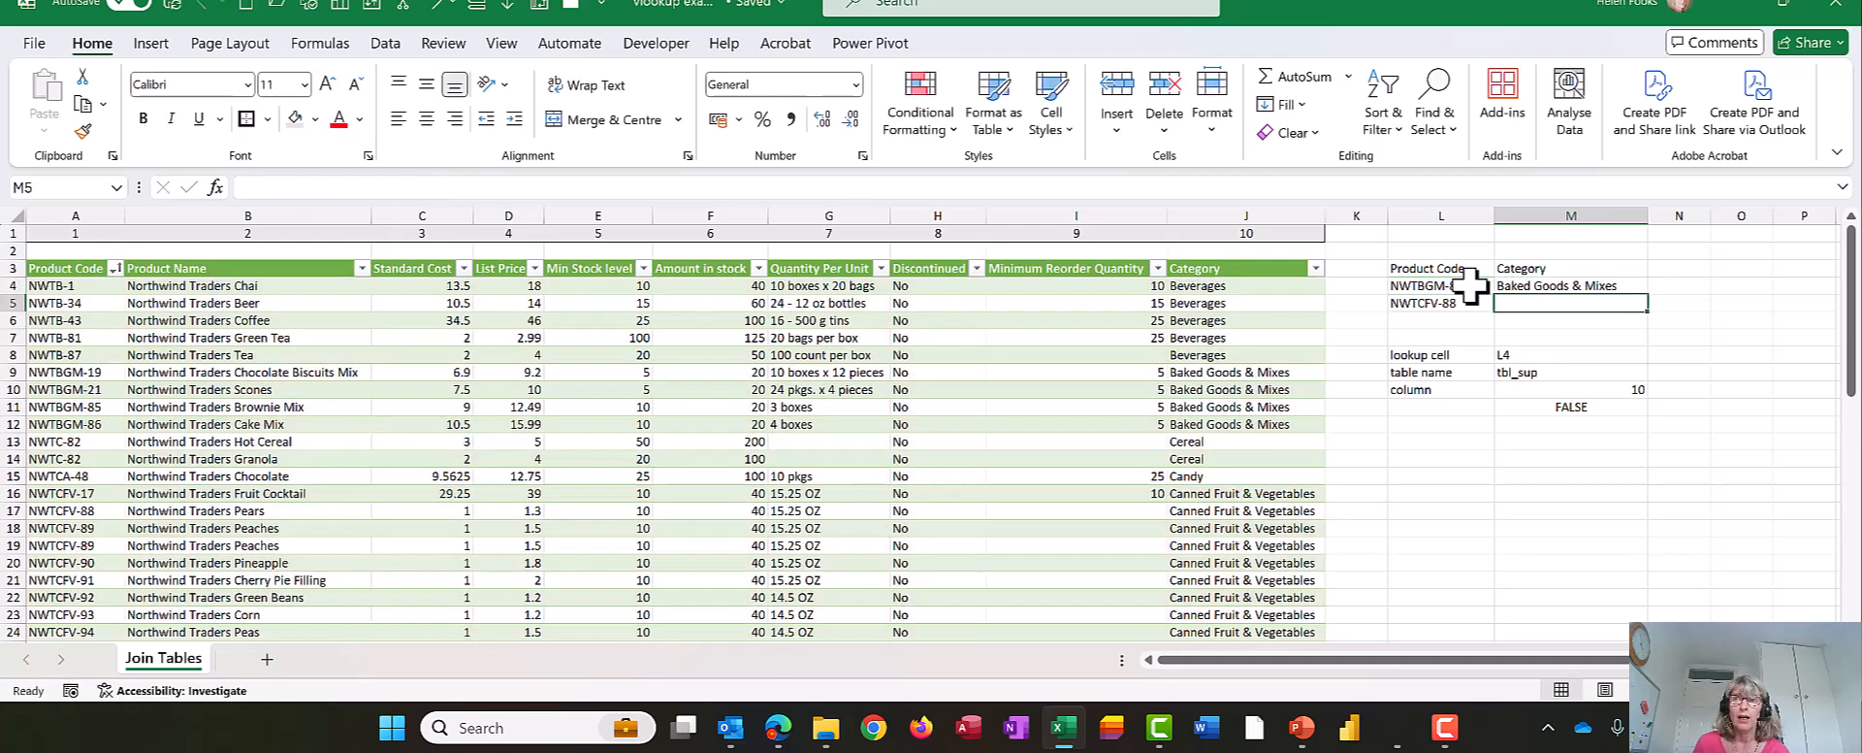
- Fill the category lookup from M4 down to M5, then select the noted lookup cell entry in M8
key("Up")
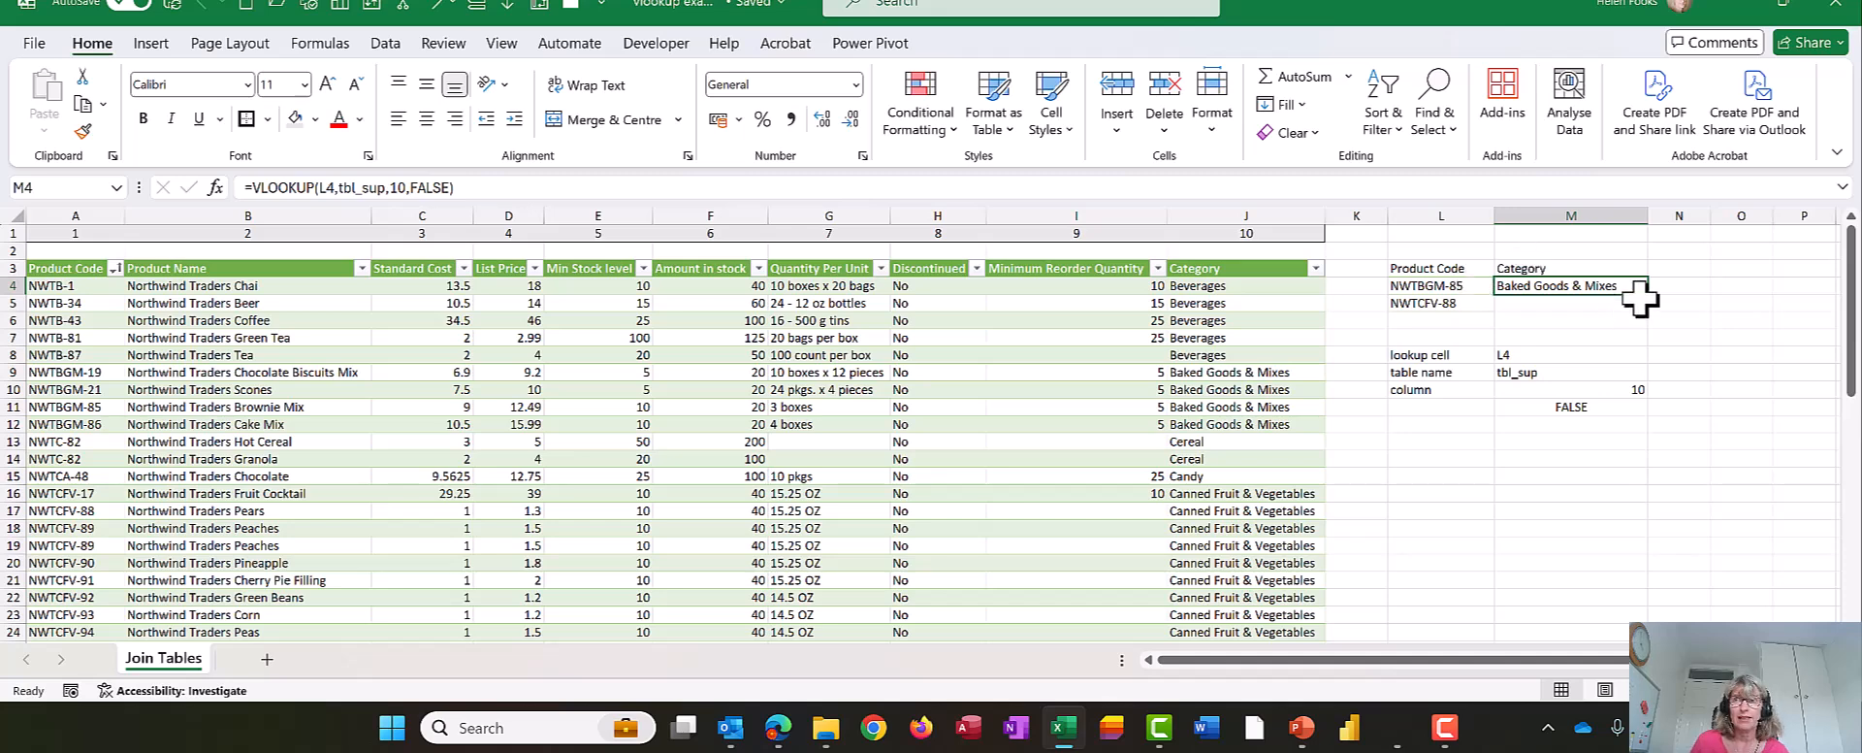
left_click_drag(1648, 294, 1649, 307)
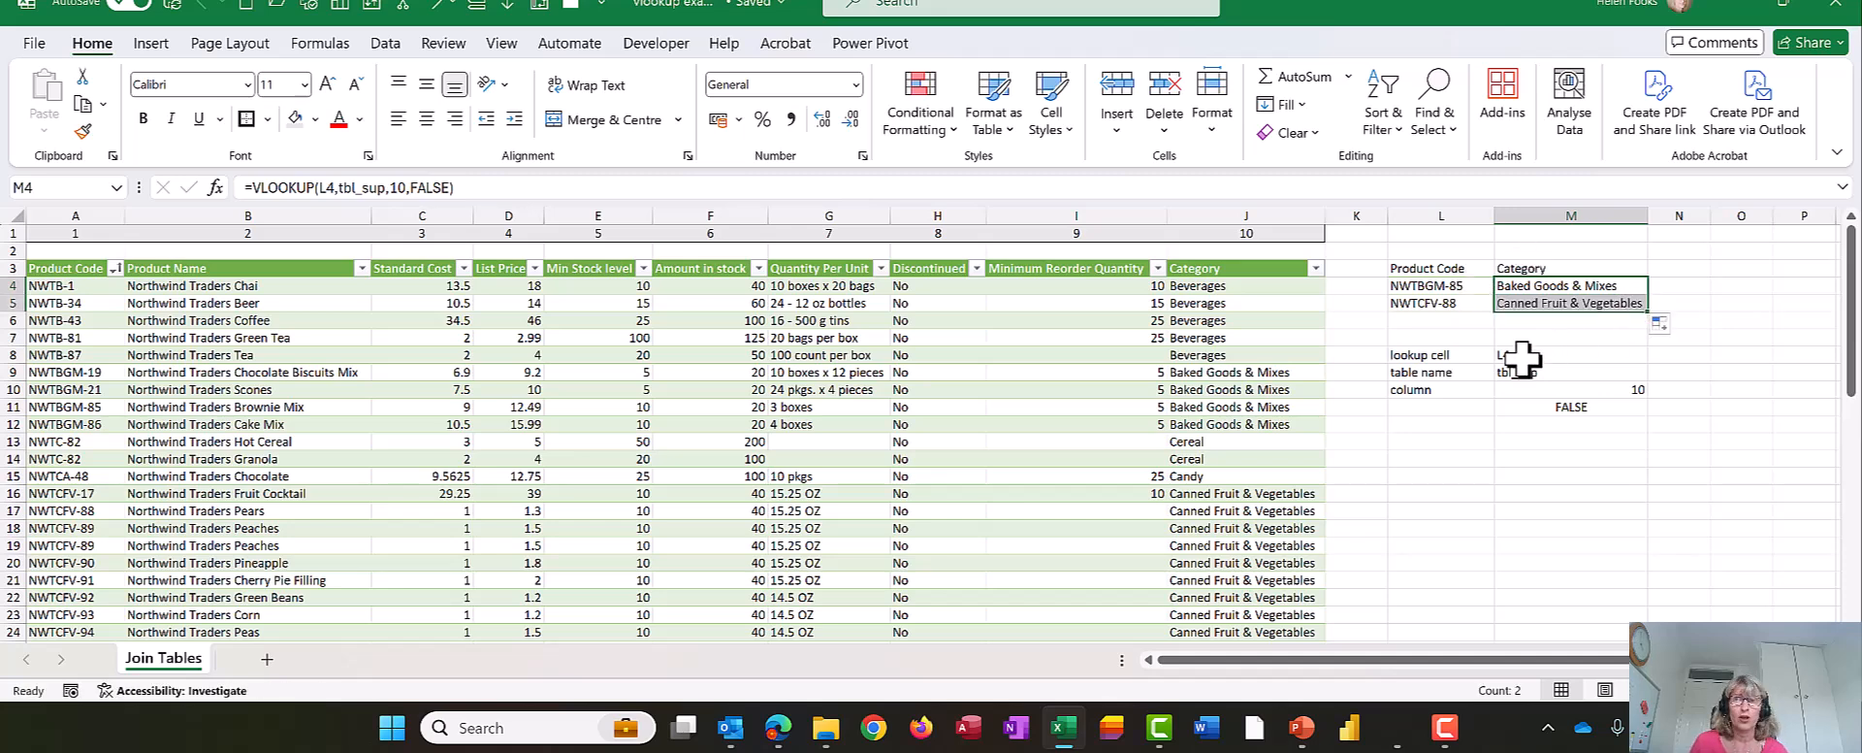
left_click(1522, 356)
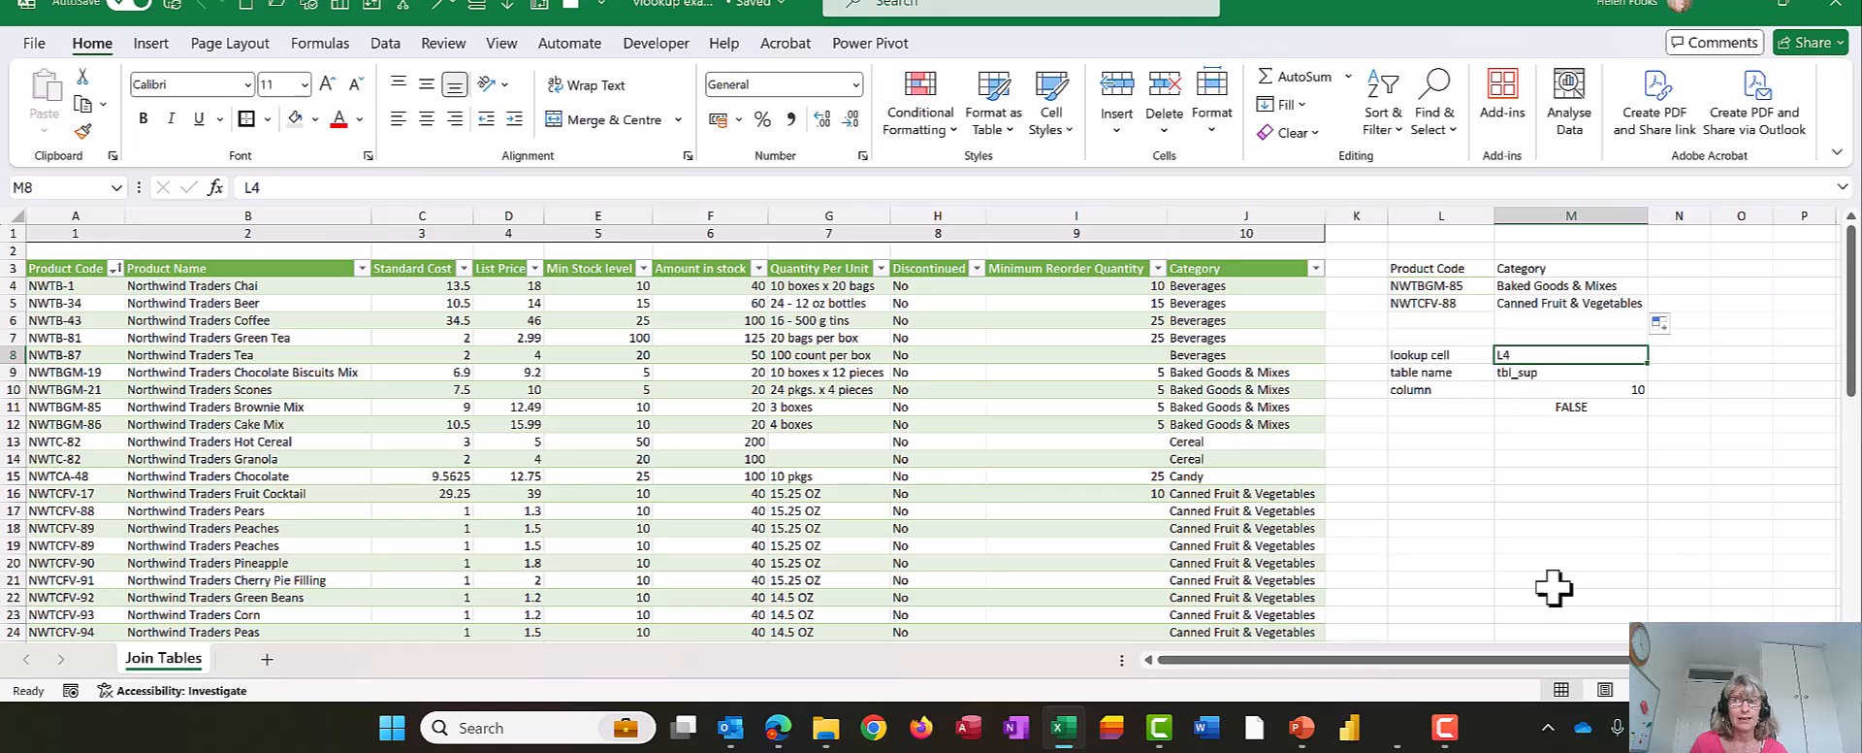